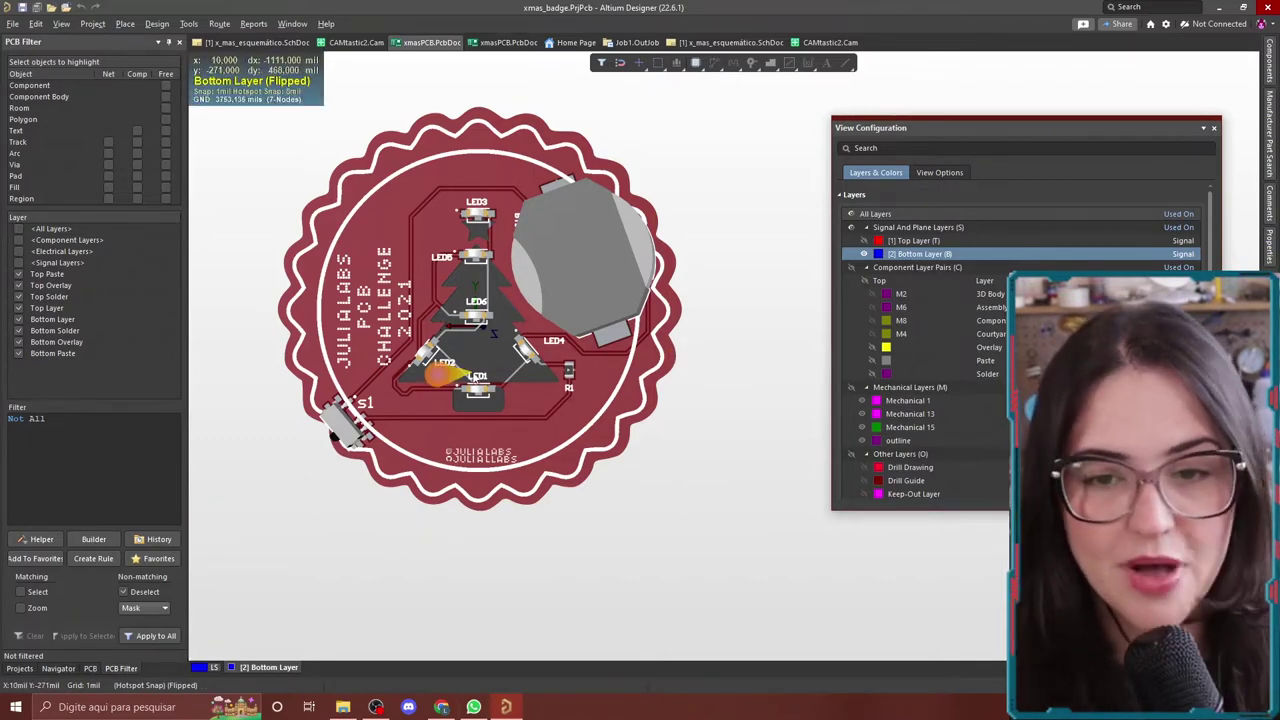
Switch the board to 2D view, enable the component layer pairs and hide all their top-side layers, from 3D Body to Solder.
key(2)
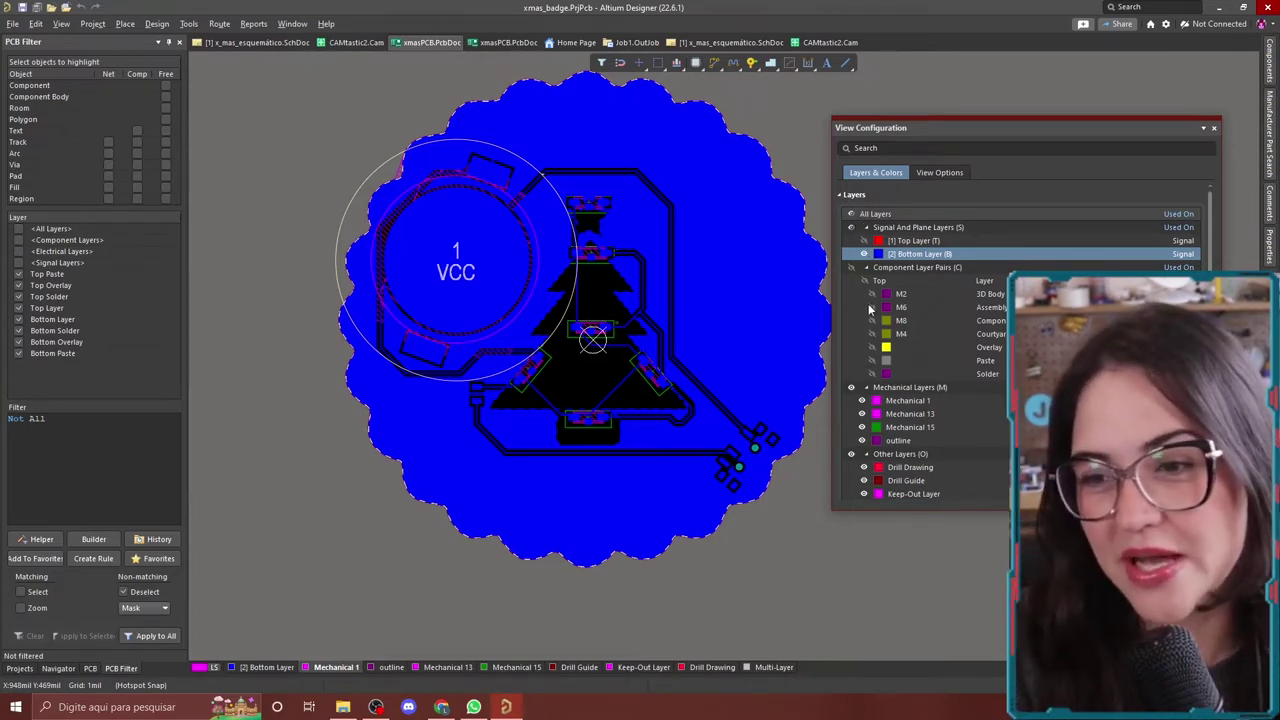
click(851, 267)
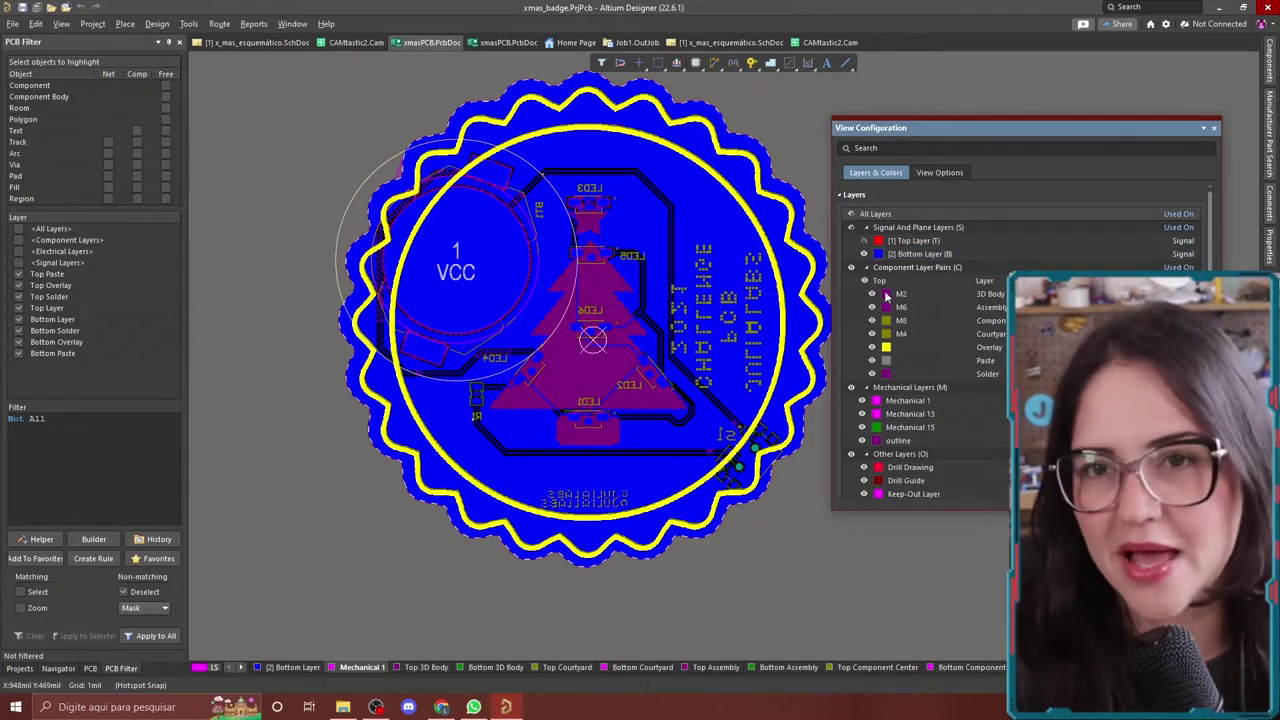
click(872, 294)
click(872, 307)
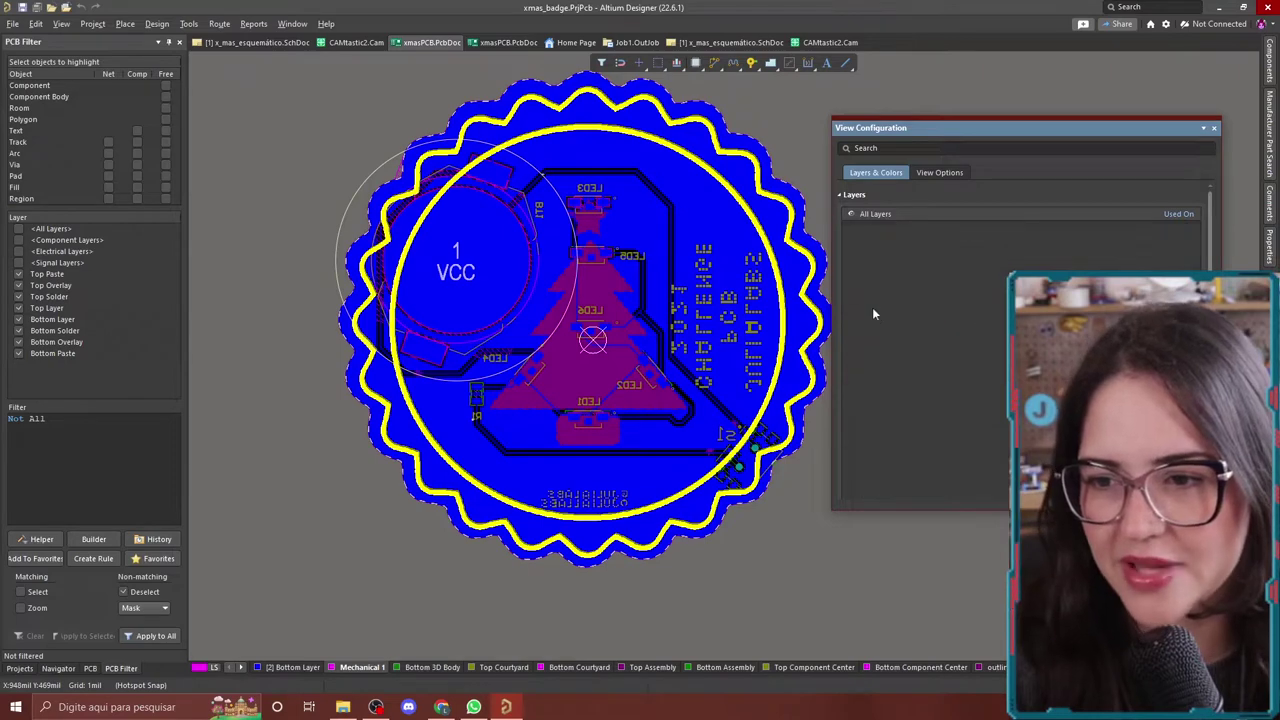
click(872, 320)
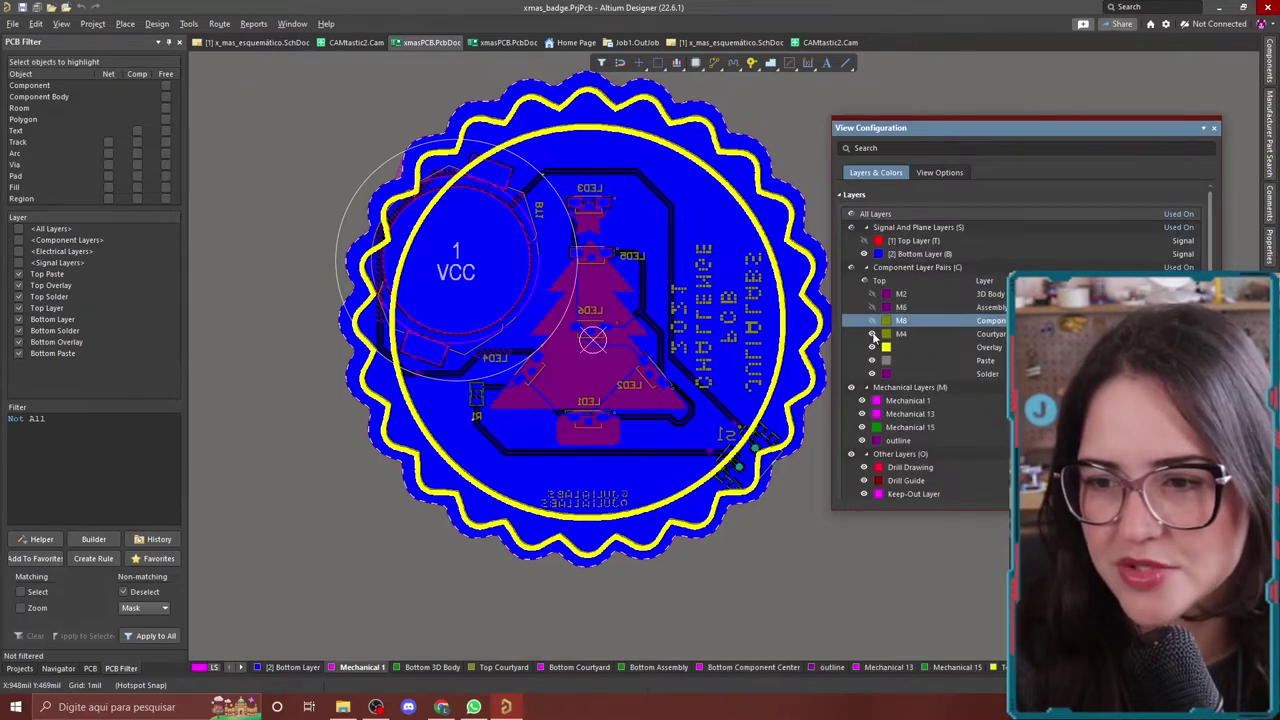
click(872, 333)
click(872, 347)
click(872, 360)
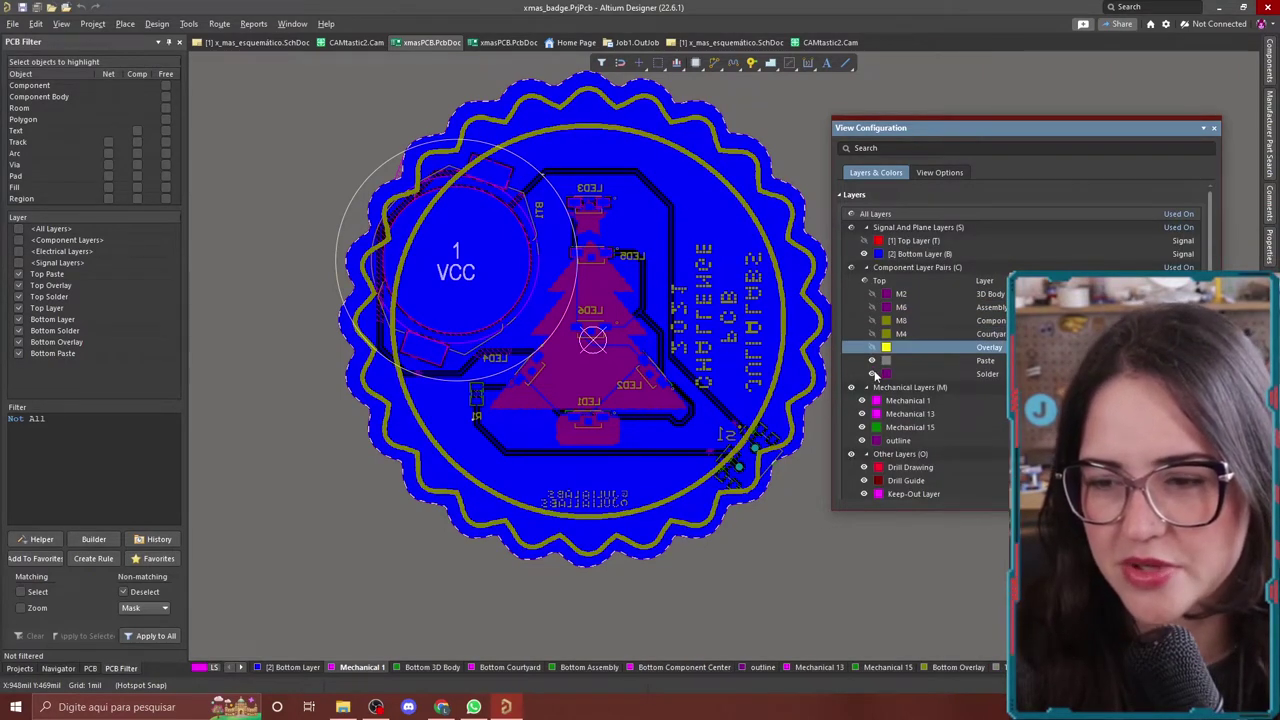
click(872, 373)
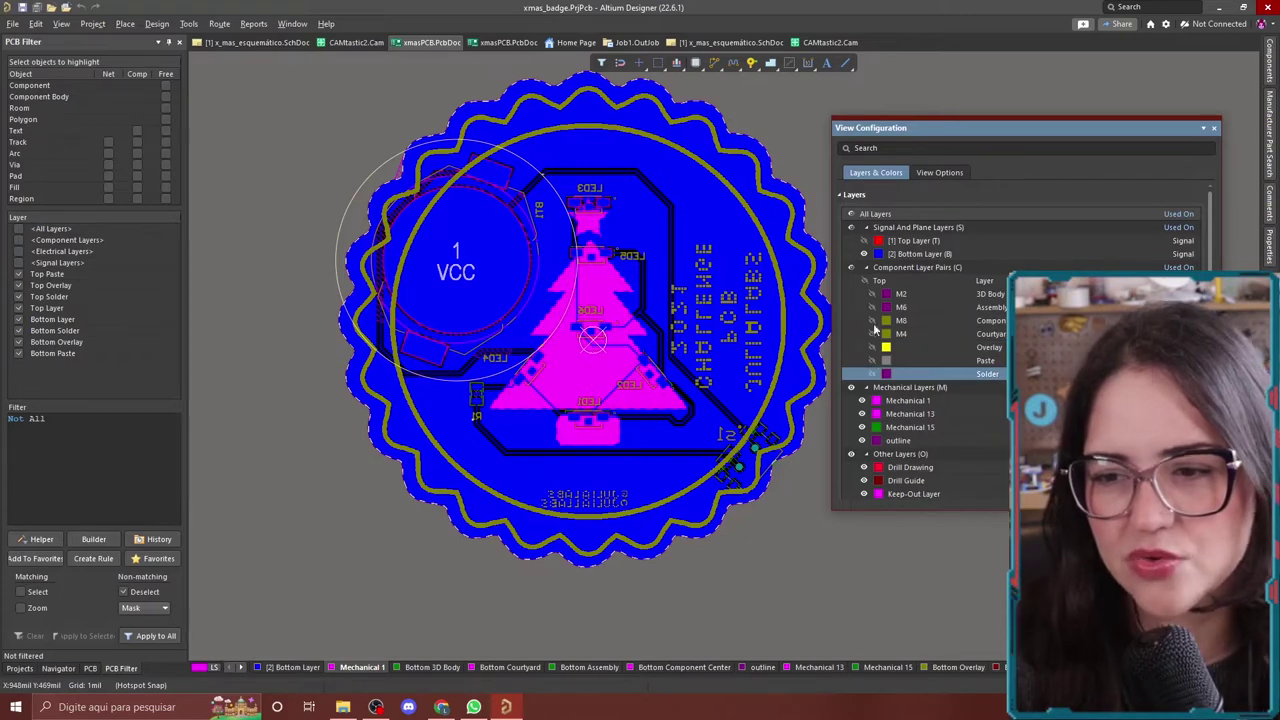
Compare the two copper layers by showing only the Top Layer and returning to only the Bottom Layer.
click(864, 254)
click(864, 241)
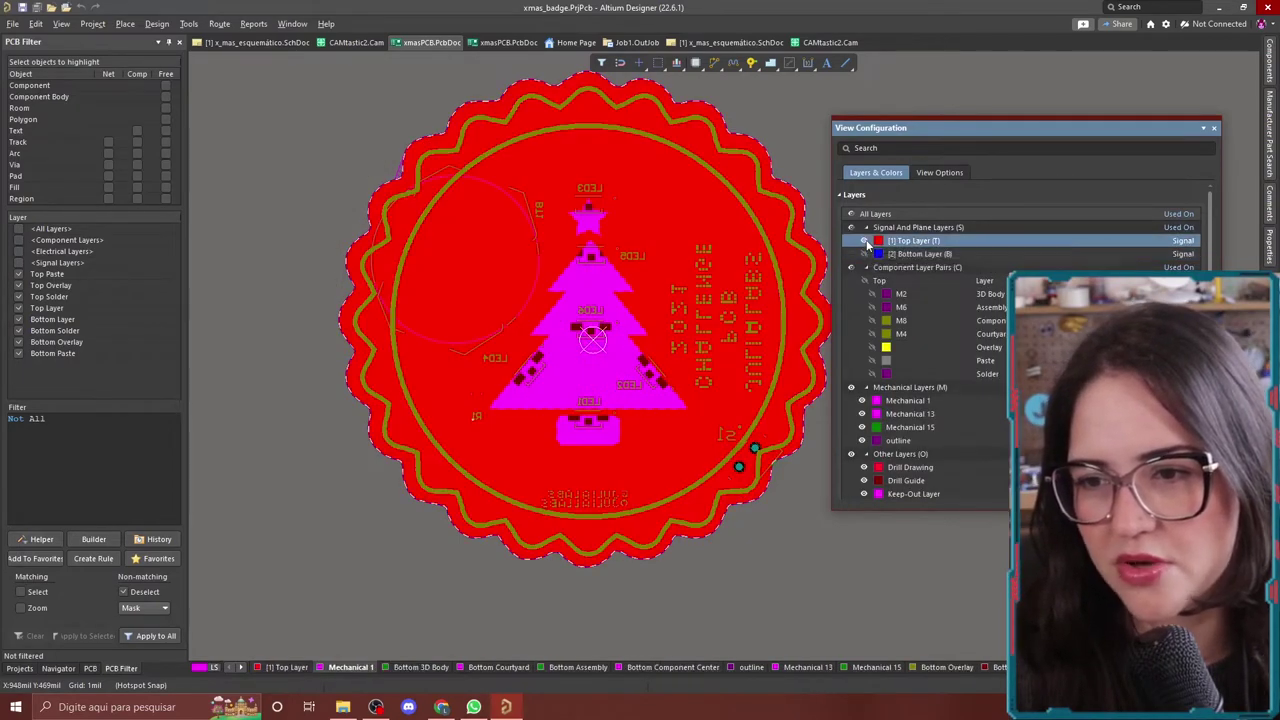
click(864, 241)
click(864, 254)
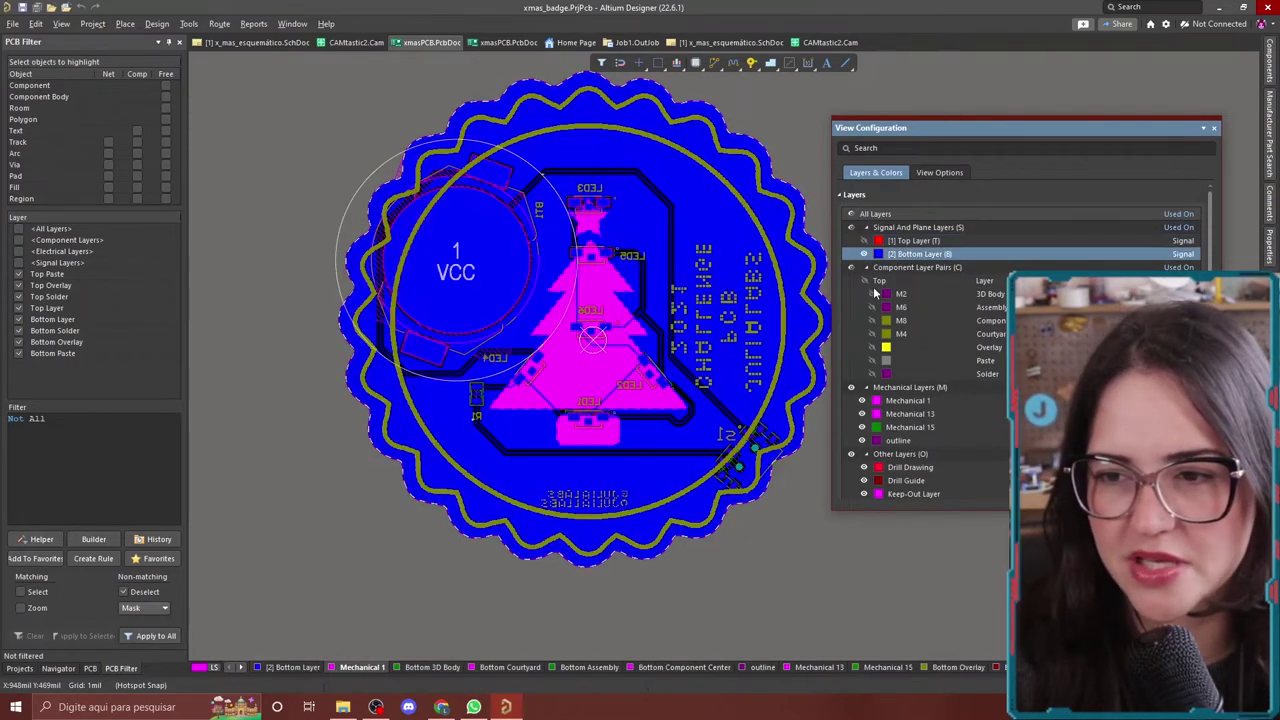
click(870, 270)
click(872, 296)
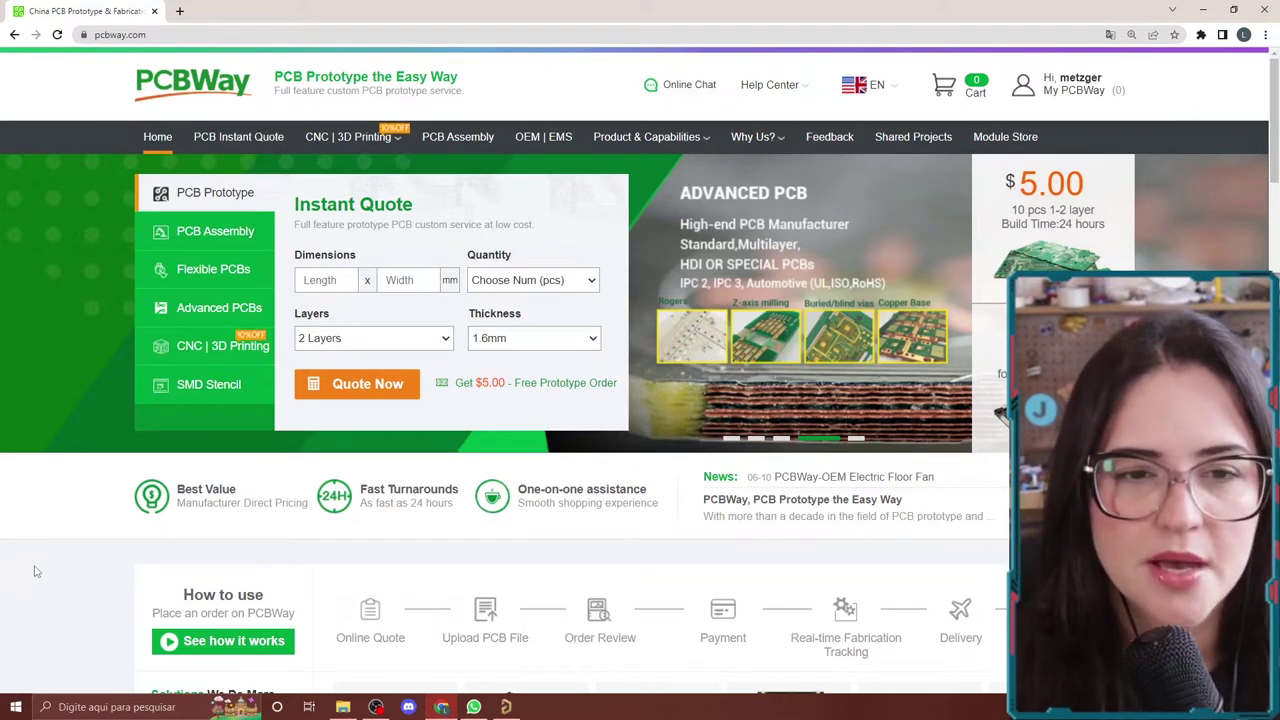
Switch to the PCBWay website, open its PCB instant quote page and go to the Quick-order PCB form.
click(212, 146)
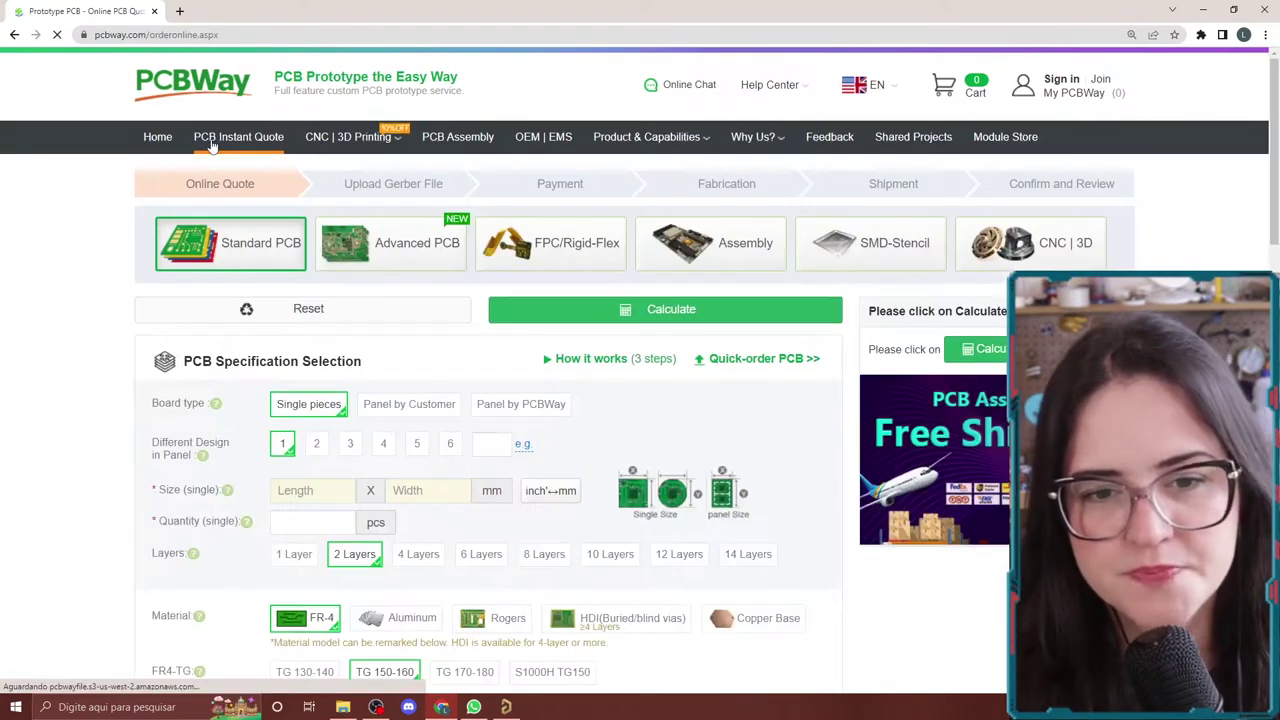
scroll(316, 455, down, 2)
scroll(316, 455, down, 3)
scroll(337, 249, up, 5)
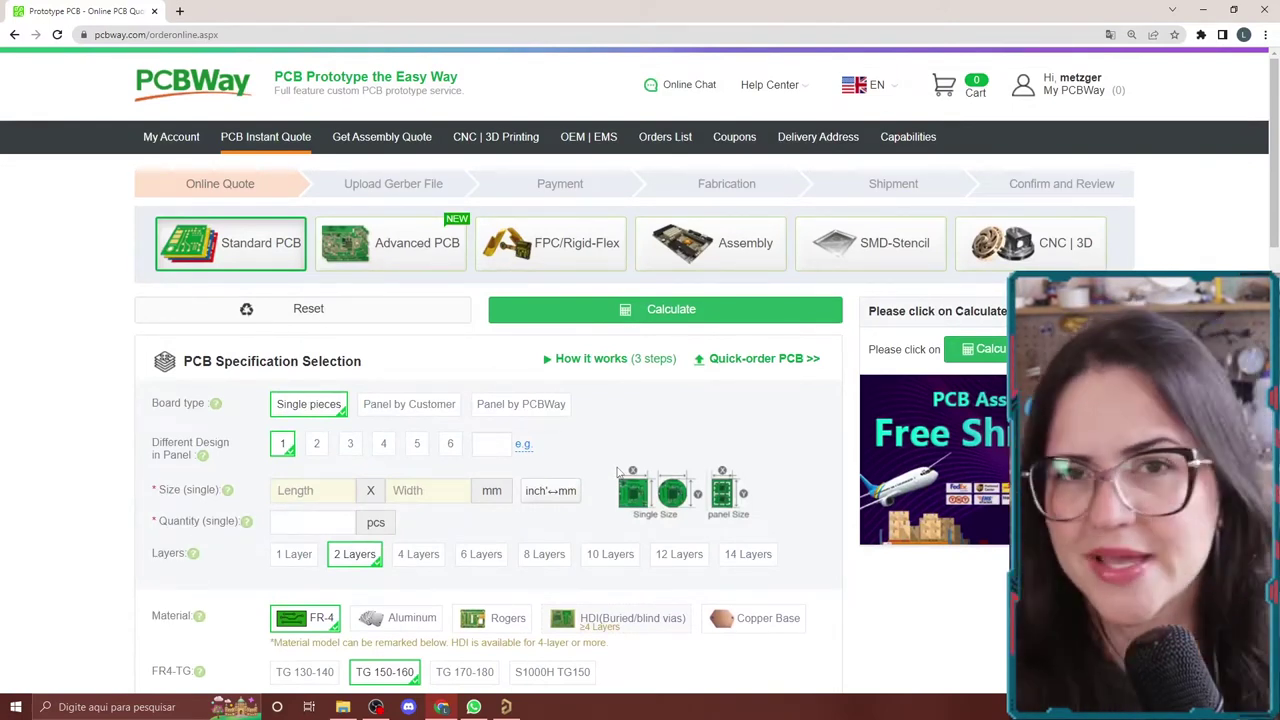
scroll(619, 470, down, 1)
key(ctrl+minus)
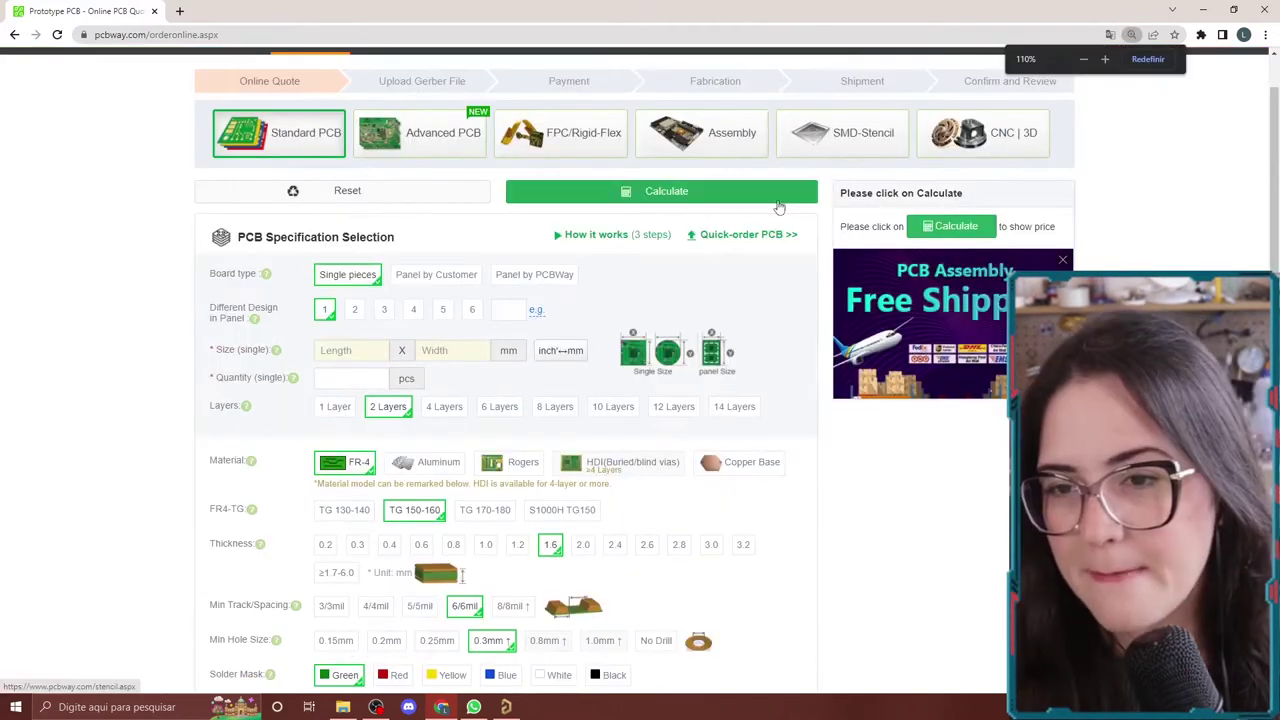
click(727, 240)
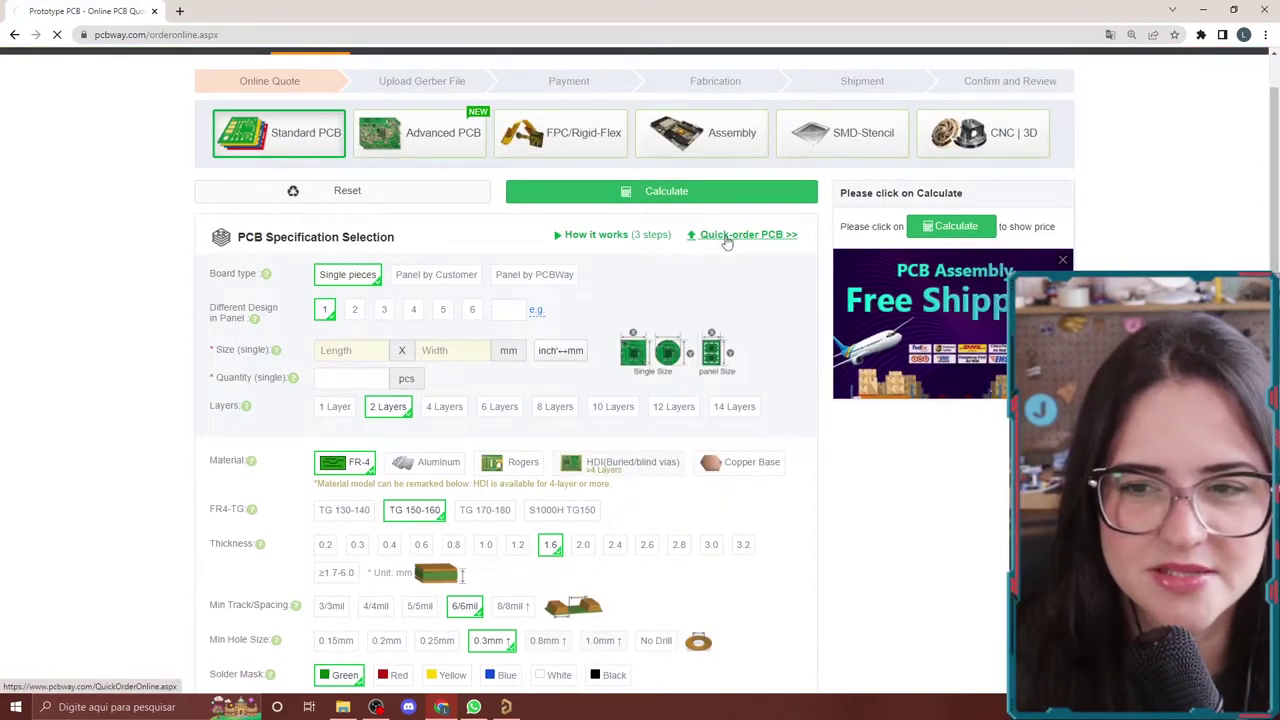
scroll(470, 330, down, 2)
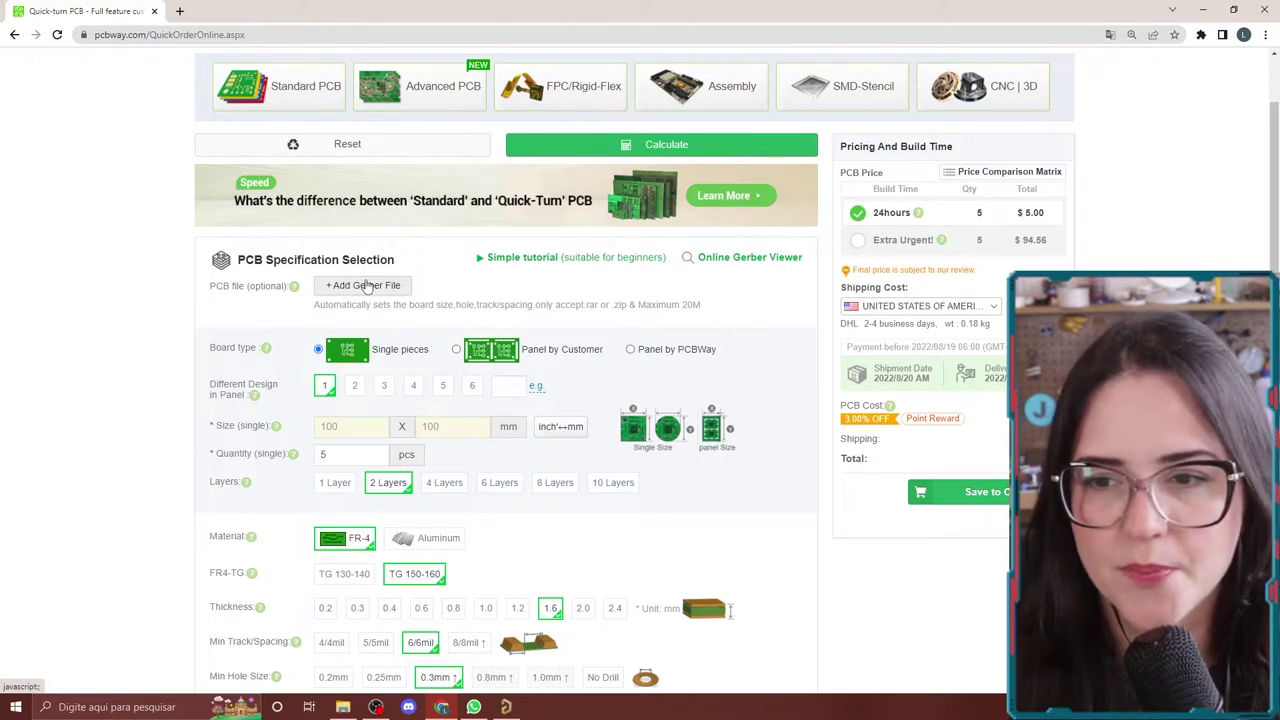
Add the "gerber files" archive from the xmas_badge folder to the order as its PCB file.
click(365, 285)
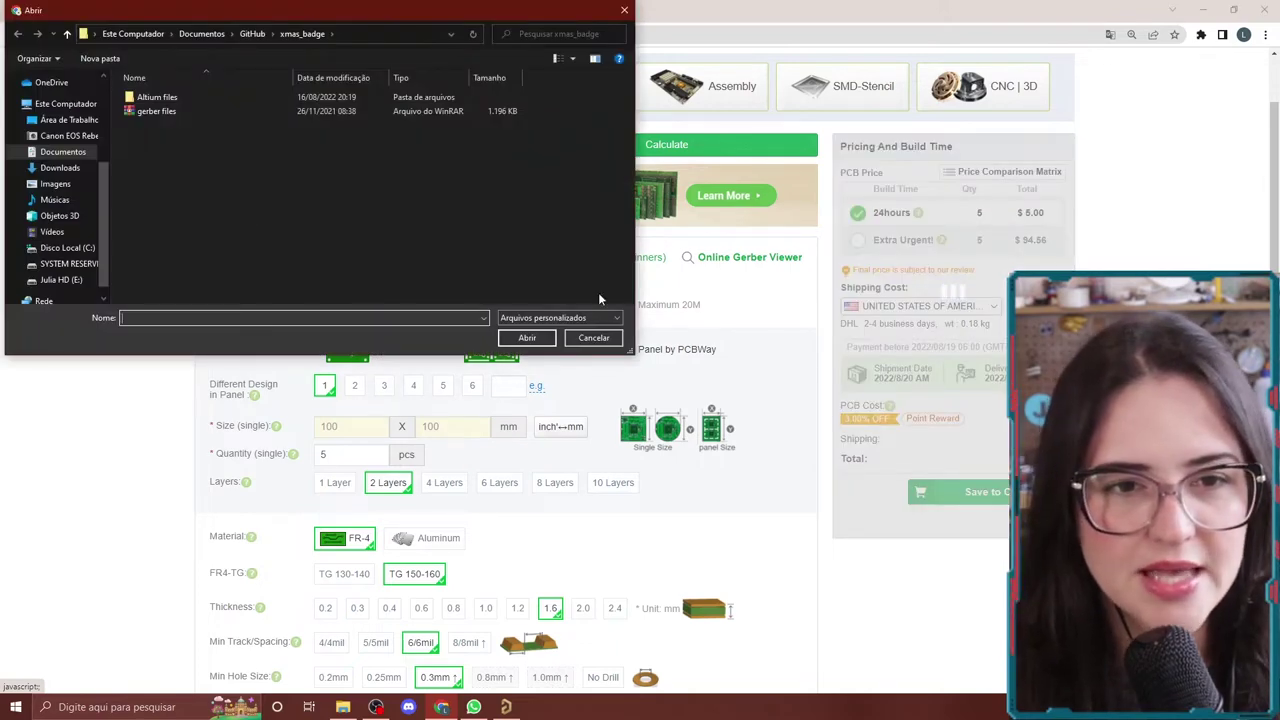
click(175, 113)
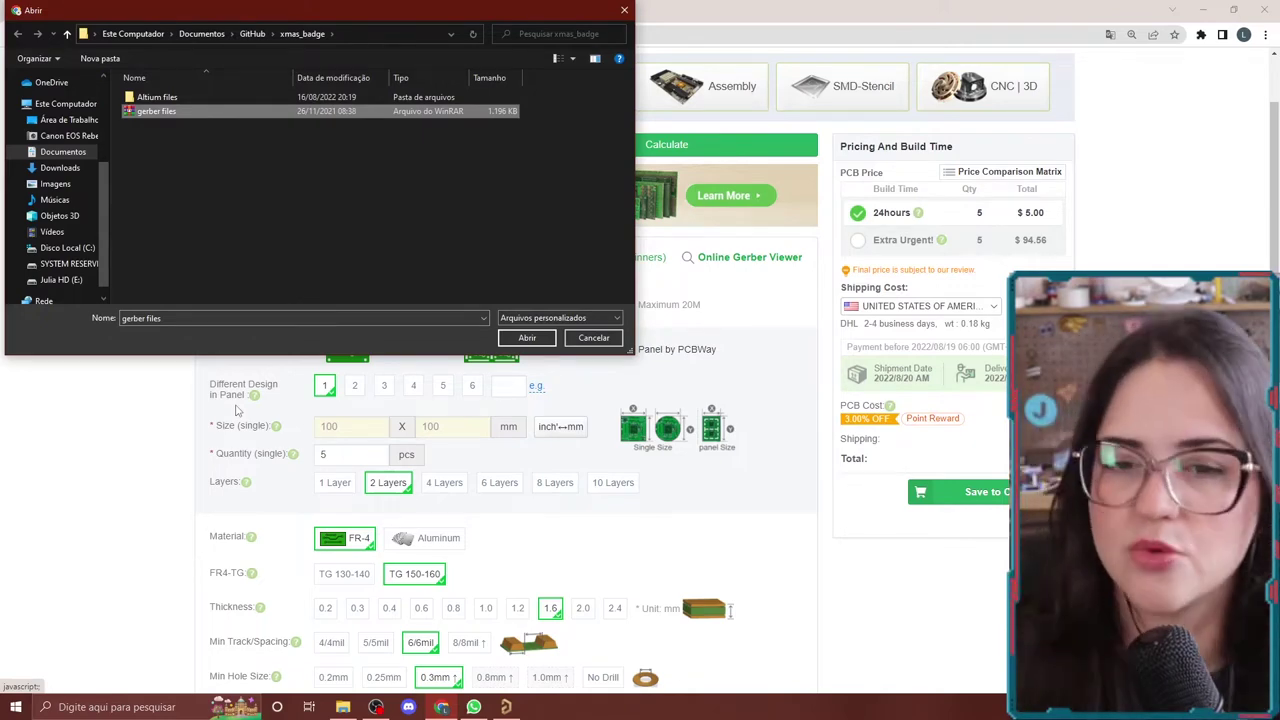
click(526, 338)
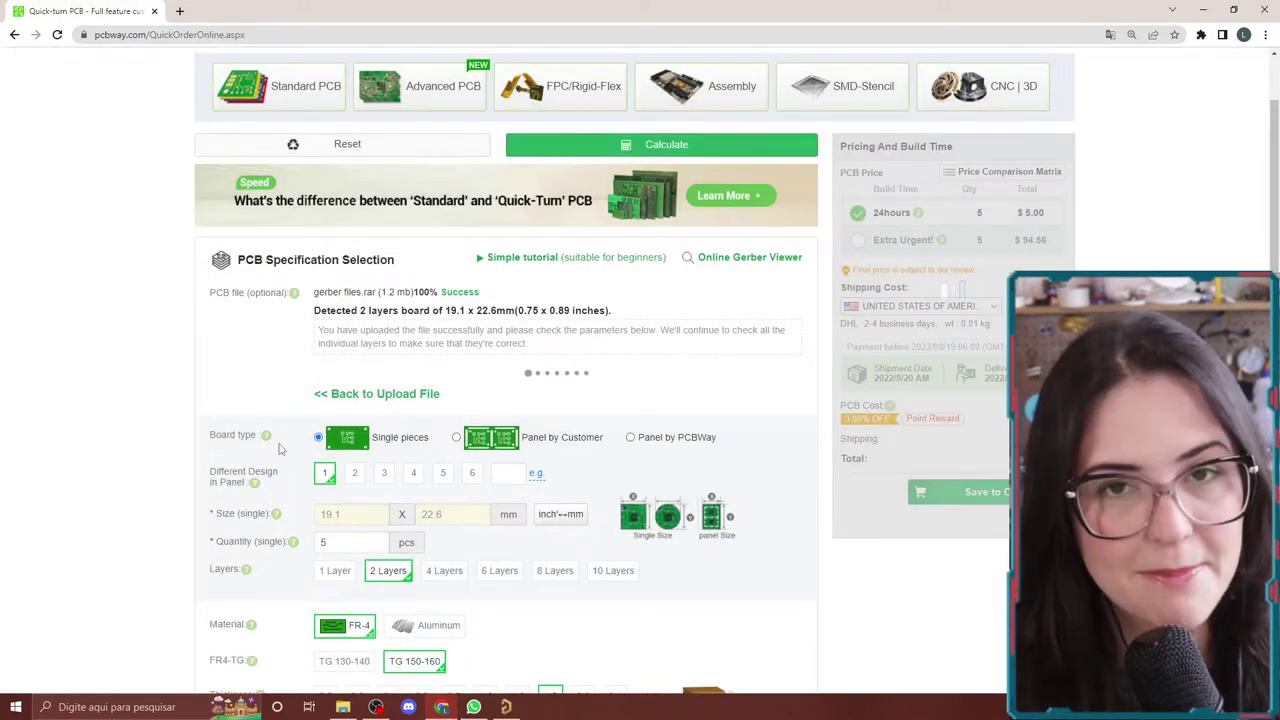
Check the board size detected from the Gerber file and set the order quantity to 10 pcs.
scroll(405, 398, down, 1)
scroll(250, 252, down, 1)
scroll(309, 195, down, 1)
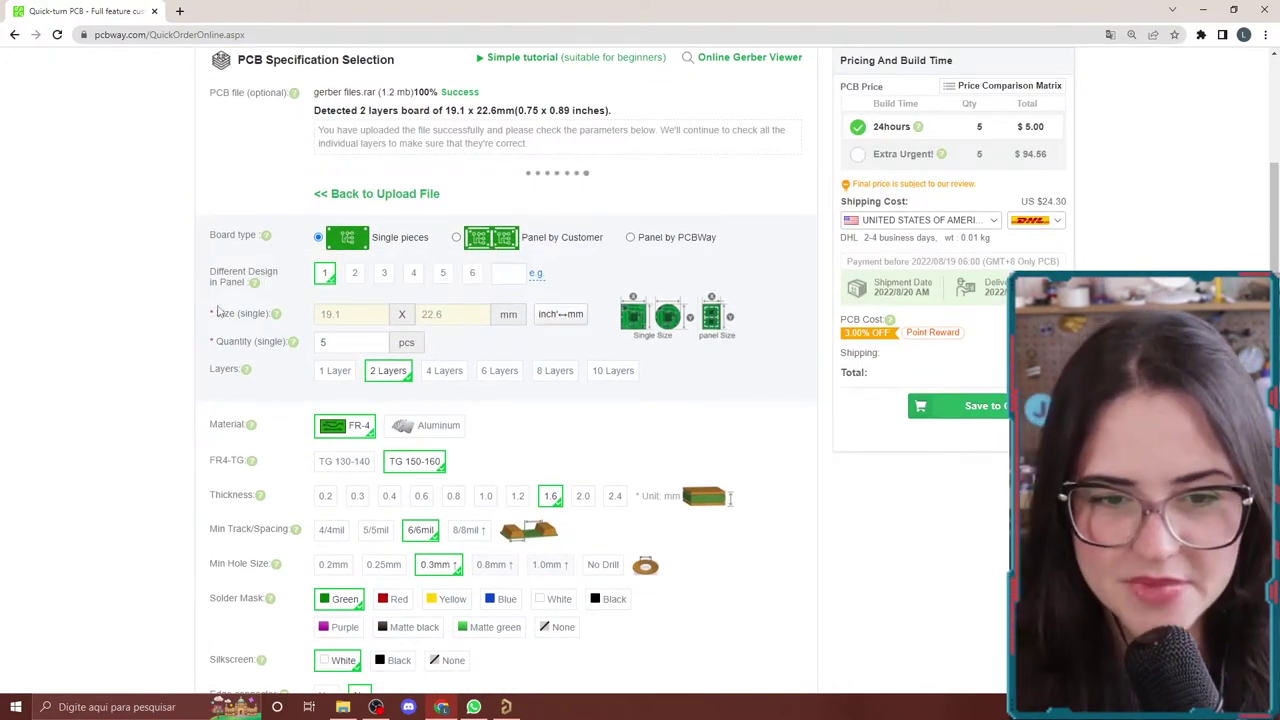
drag(215, 313, 273, 313)
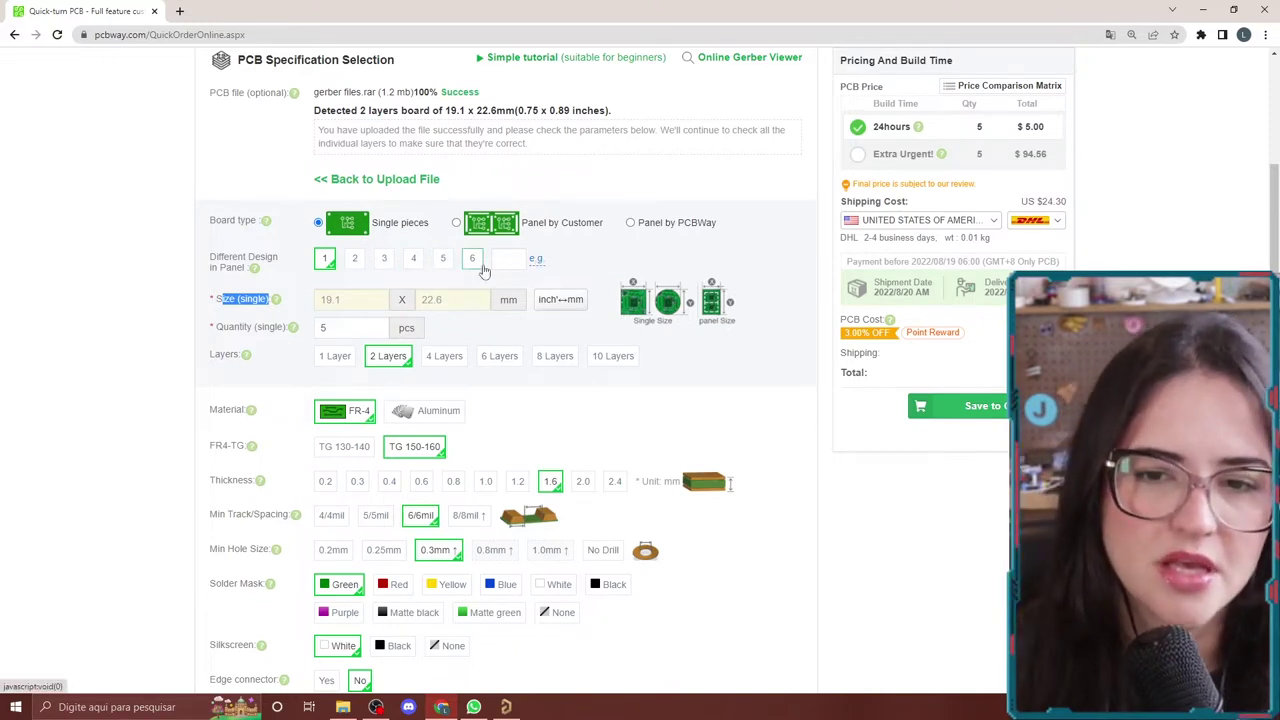
scroll(437, 275, up, 1)
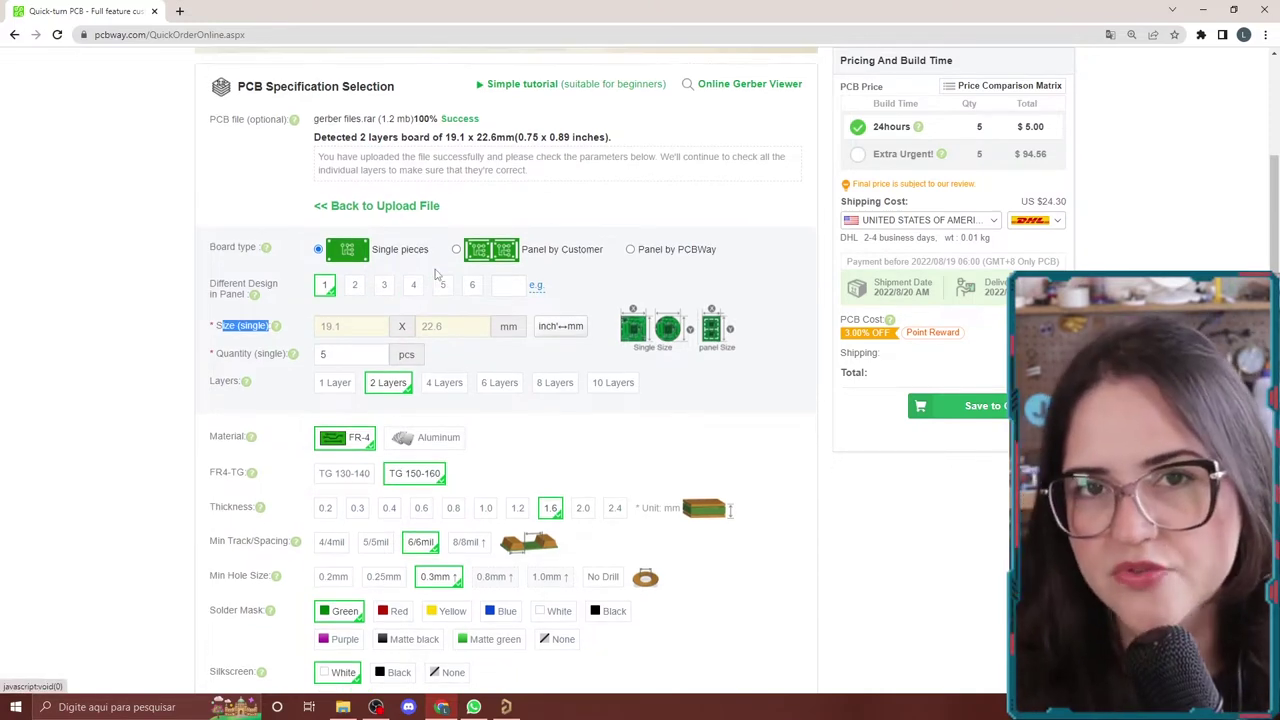
click(357, 293)
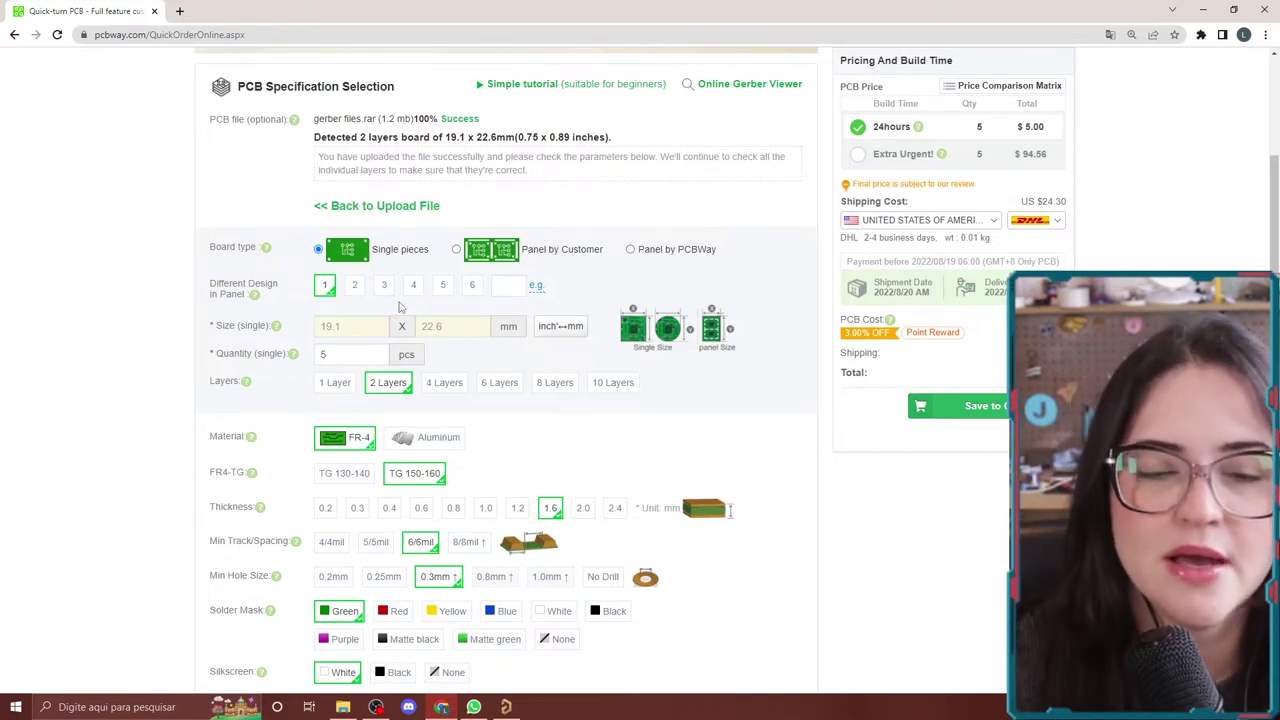
scroll(398, 307, down, 1)
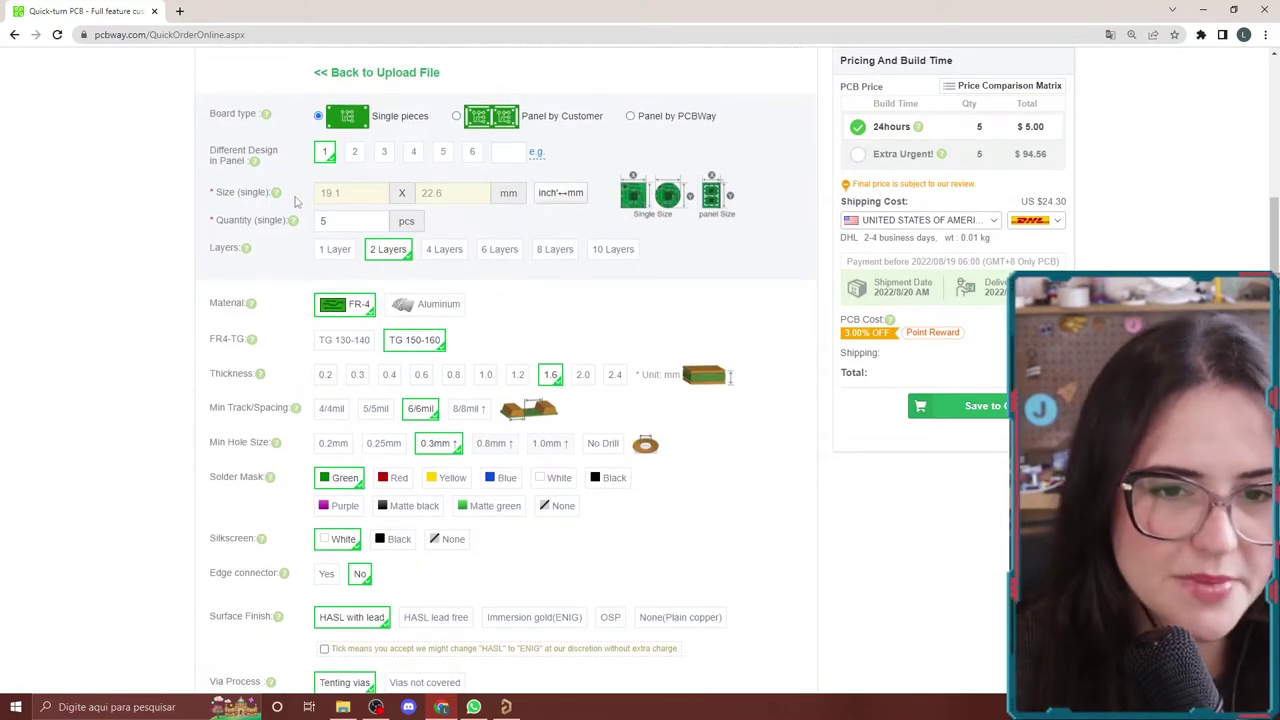
click(379, 224)
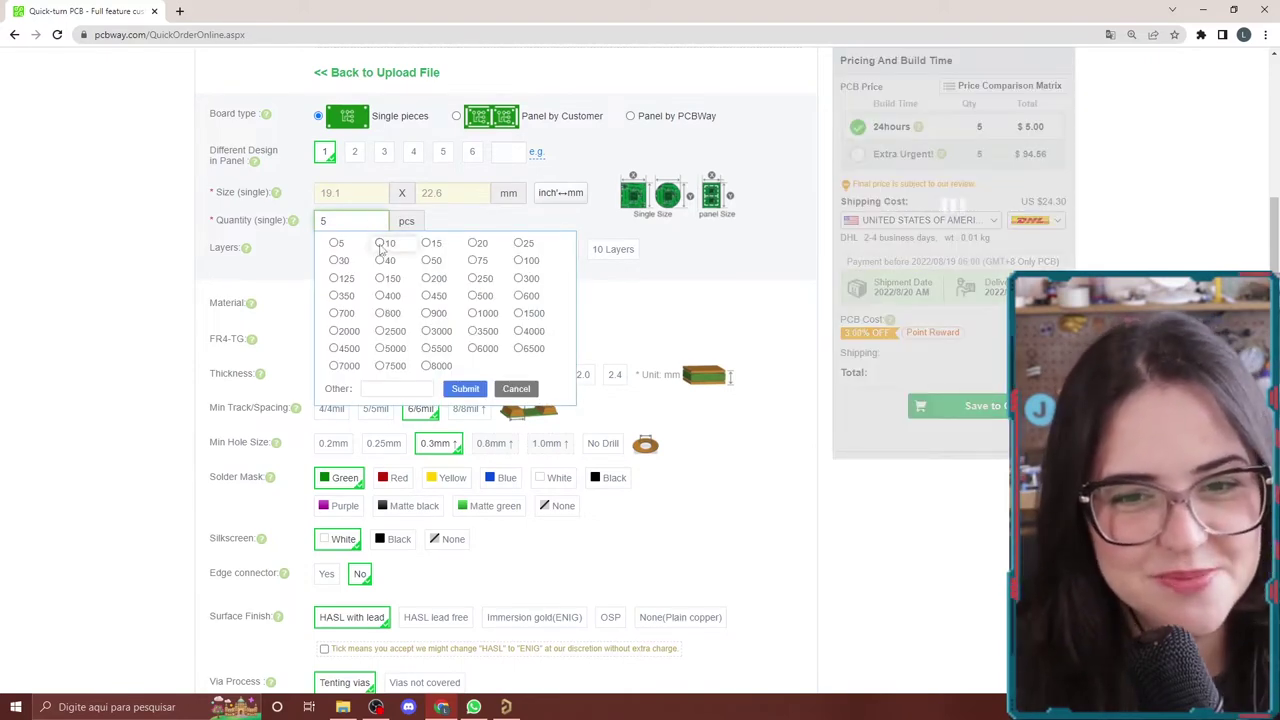
click(380, 244)
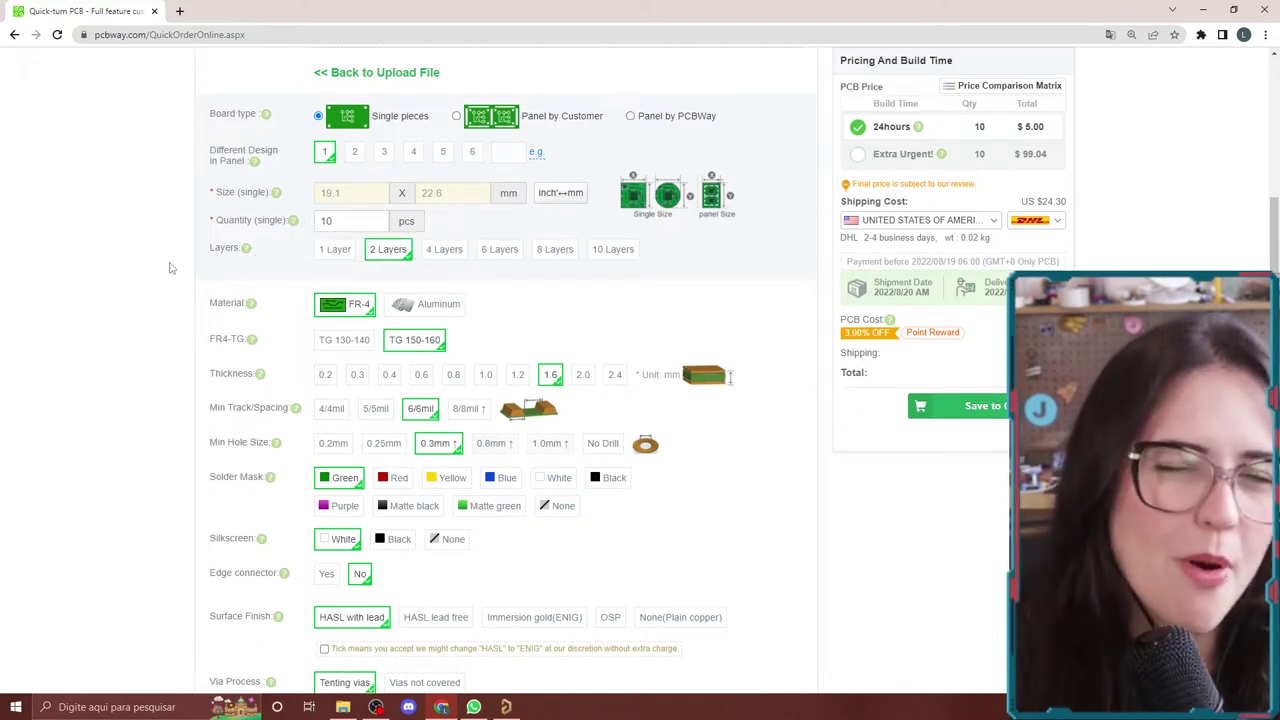
Try the 4 Layers option, dismiss the layer order form and set the board back to 2 Layers.
click(442, 250)
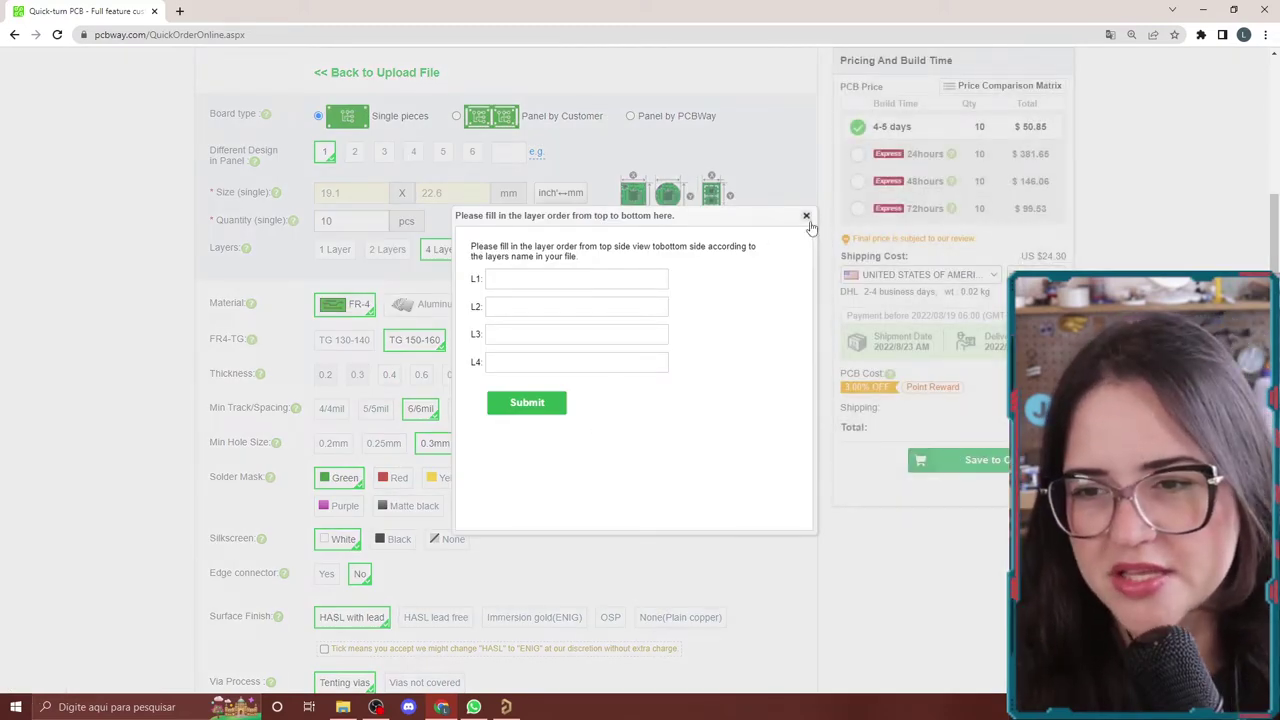
click(806, 215)
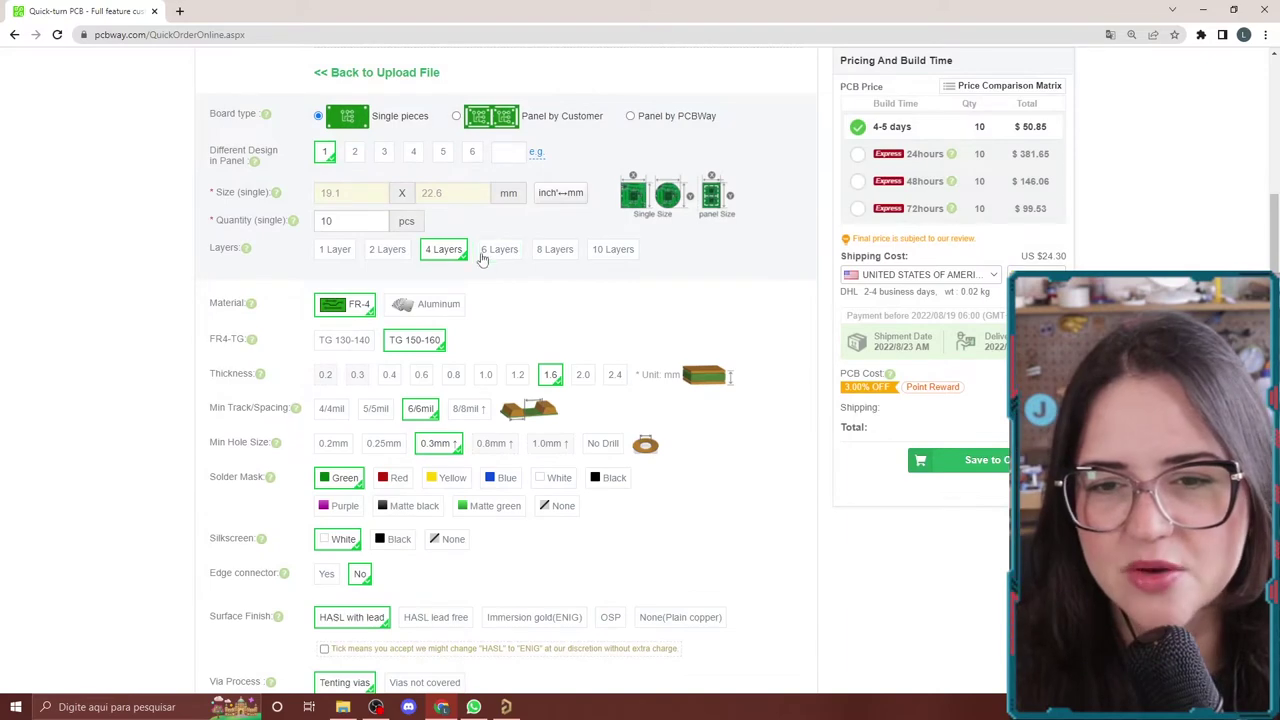
click(392, 252)
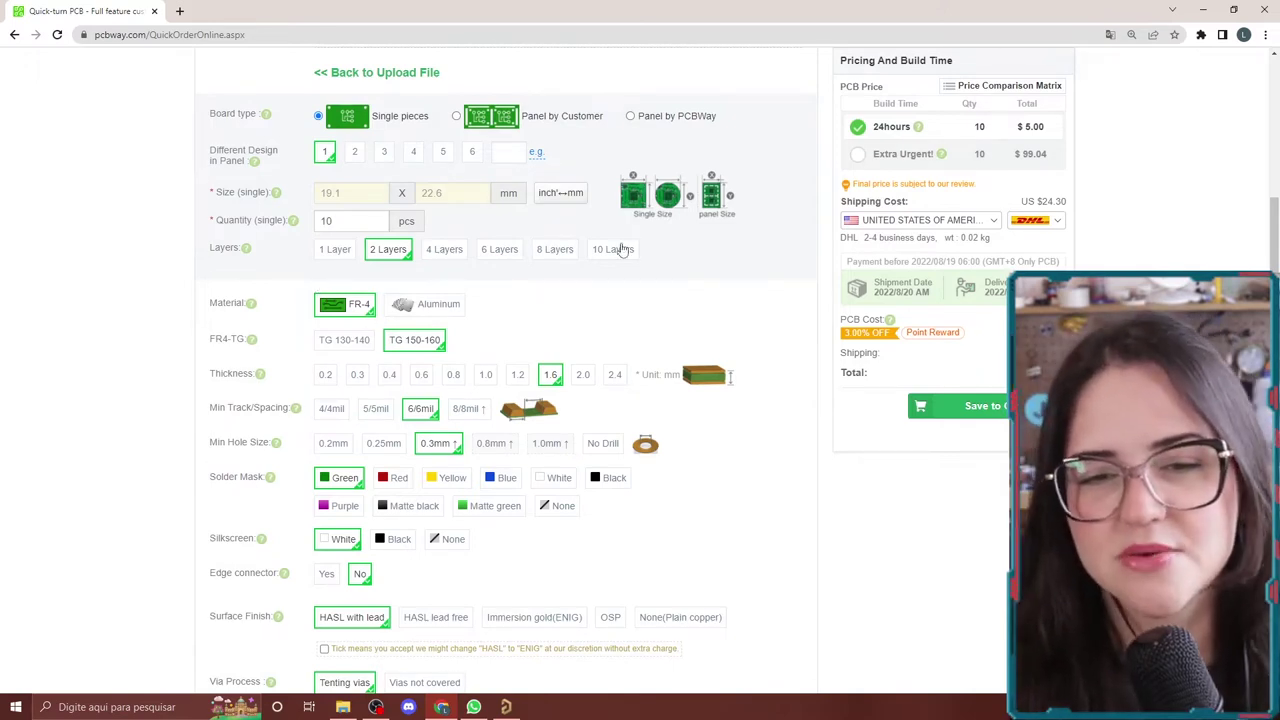
Try a board thickness of 1.0 mm against 1.6 mm and leave it at 1.6 mm.
scroll(320, 252, down, 1)
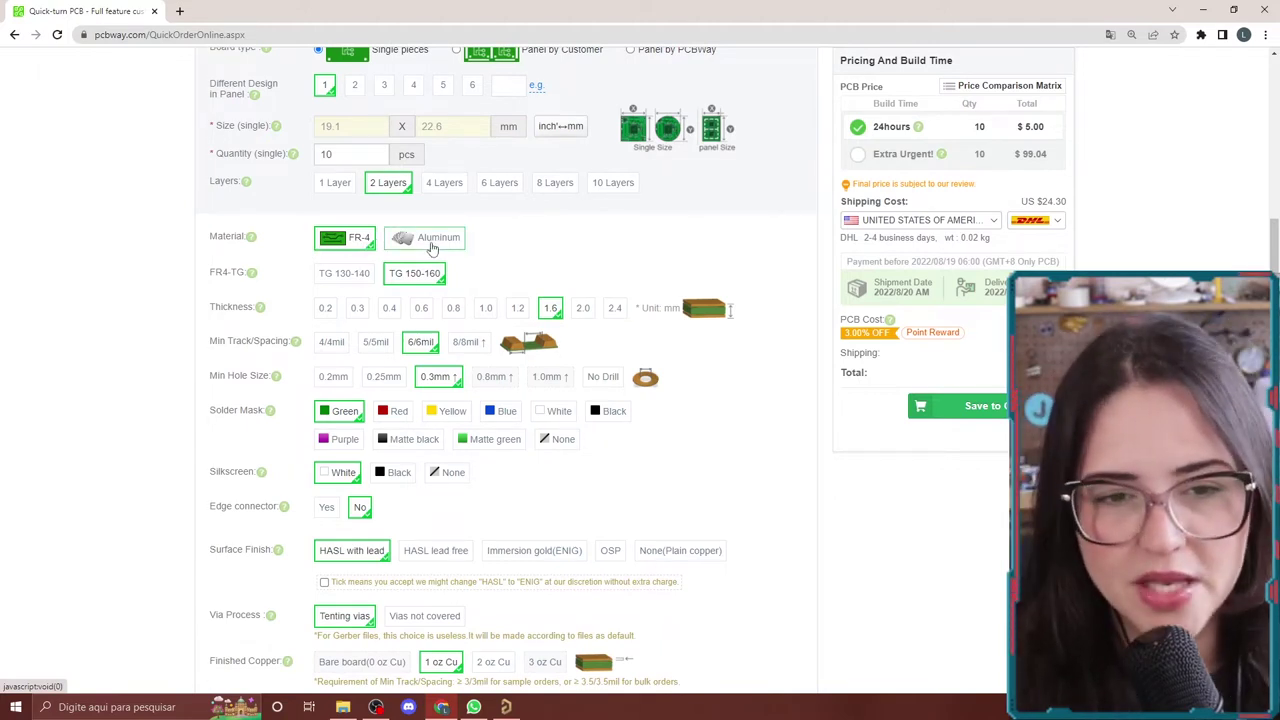
scroll(180, 277, down, 1)
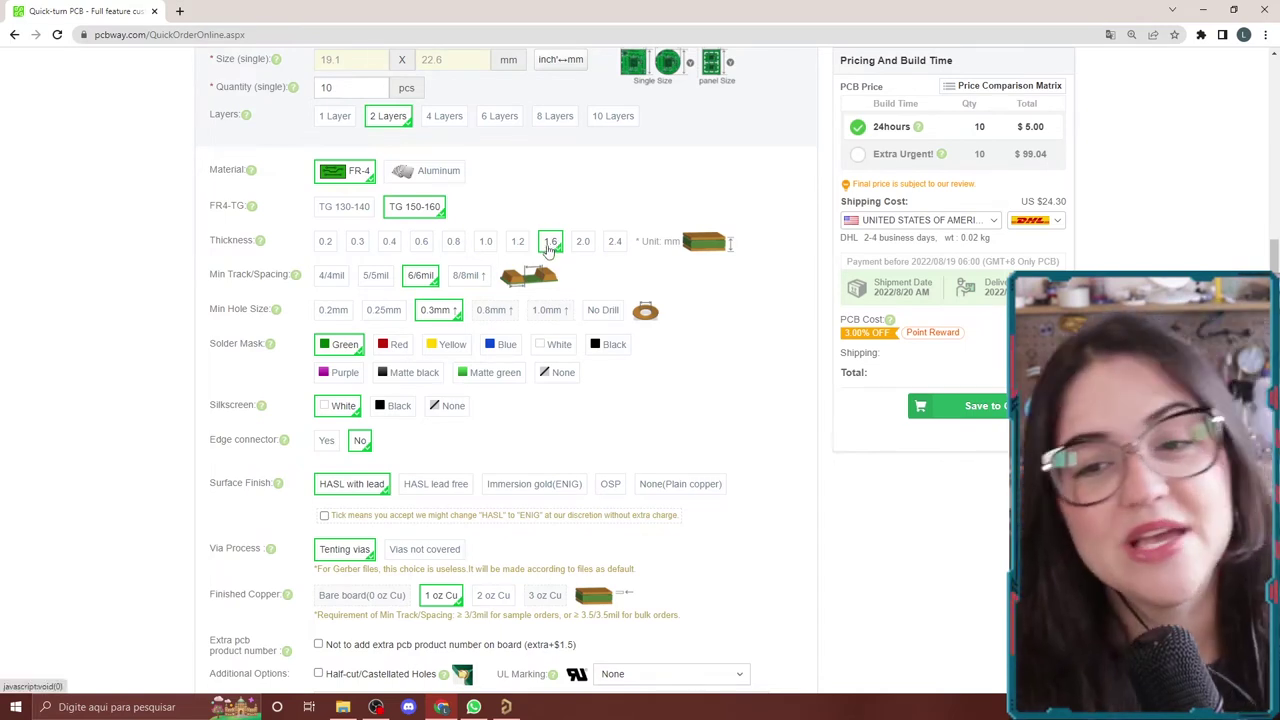
click(486, 242)
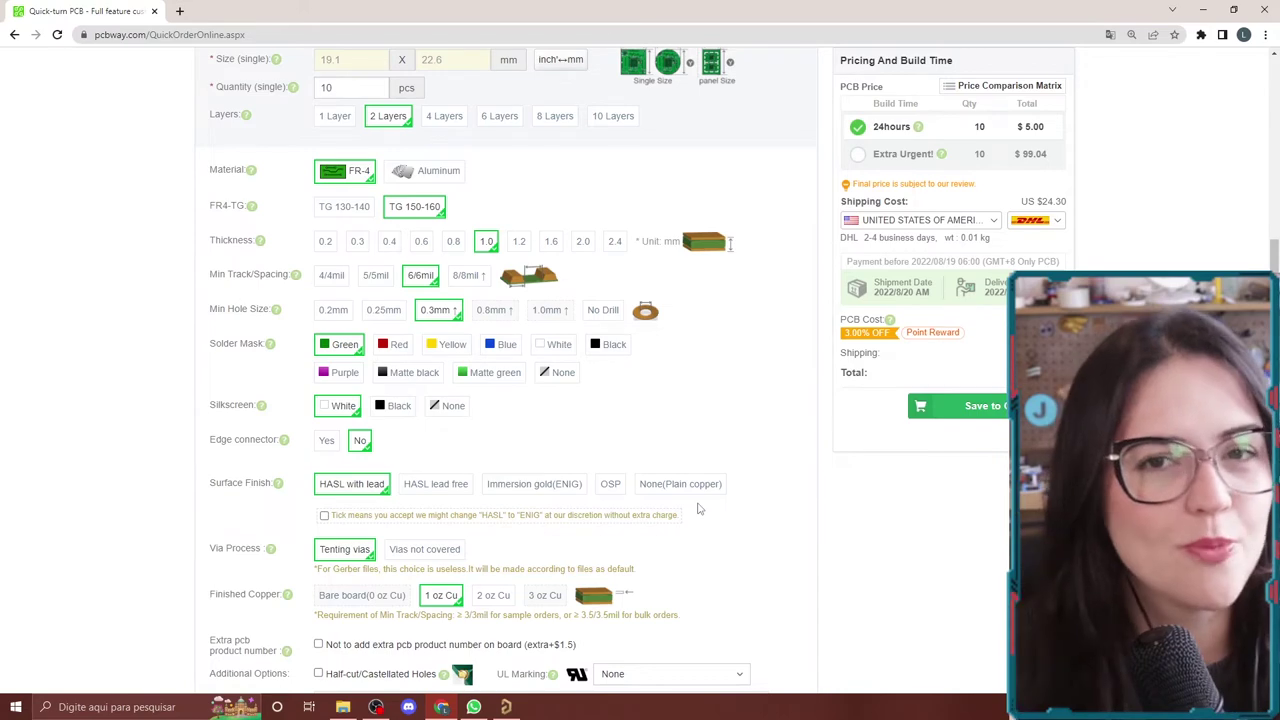
click(551, 241)
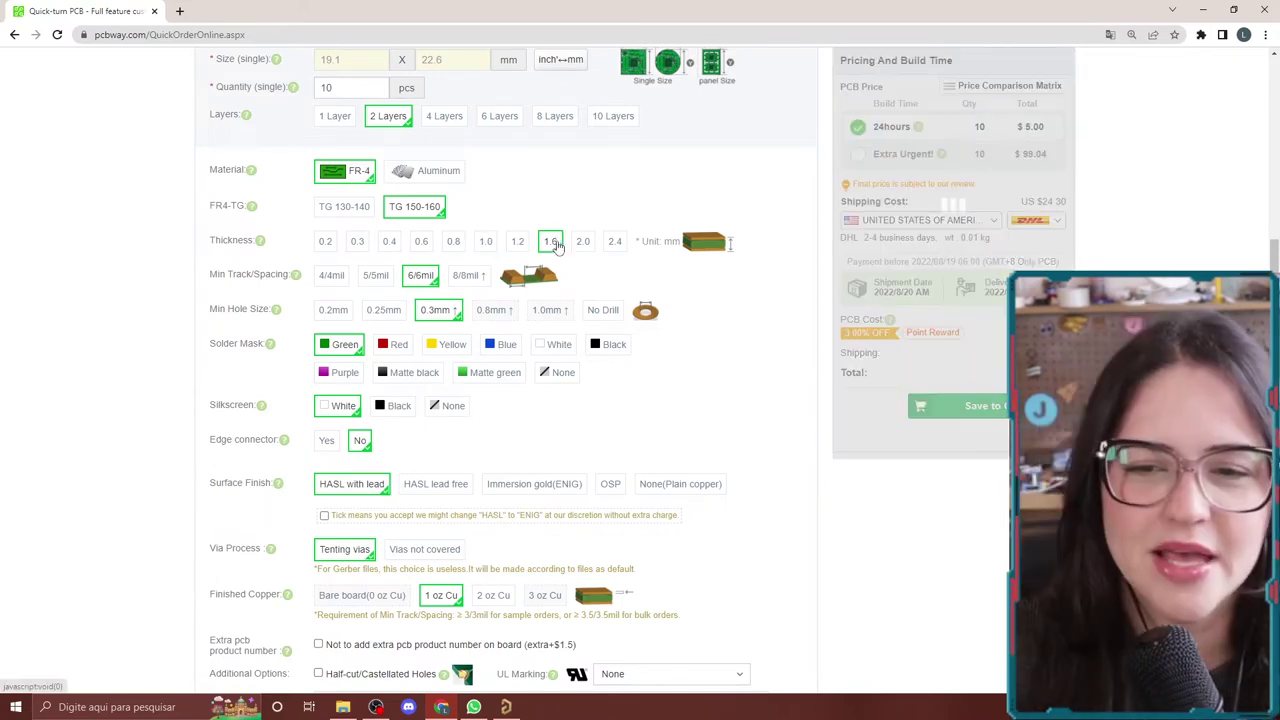
click(479, 250)
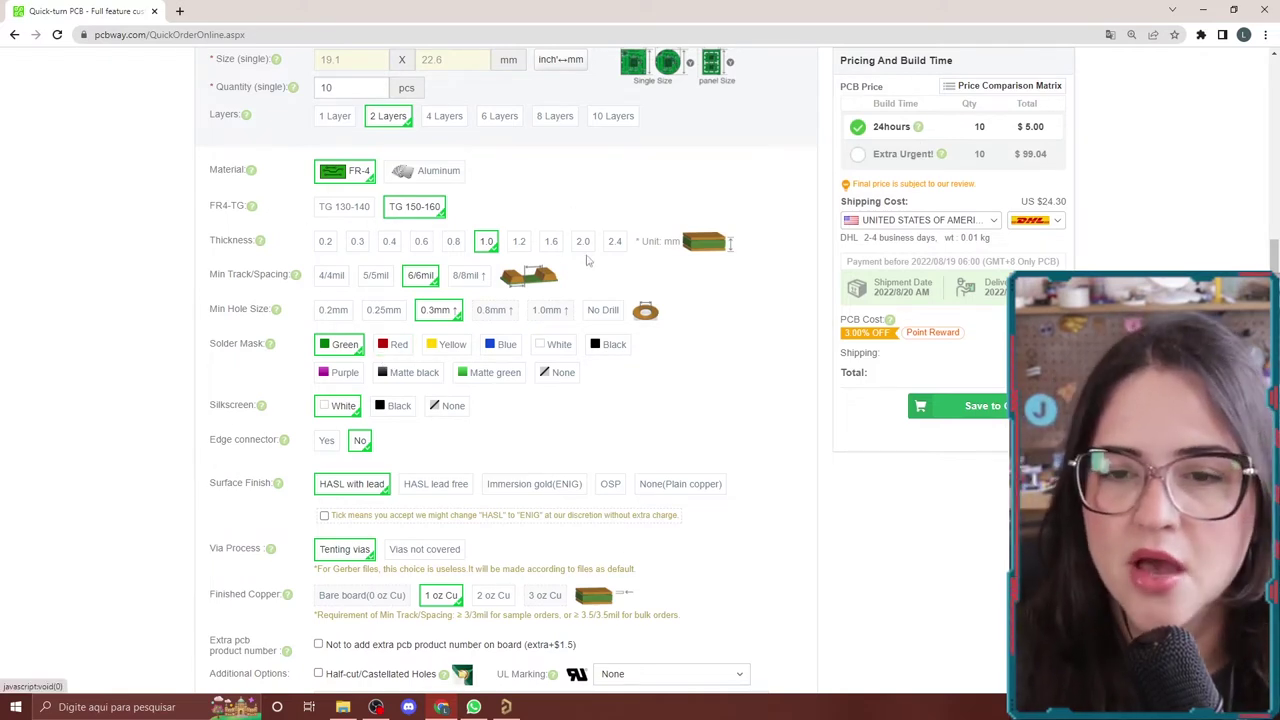
click(552, 246)
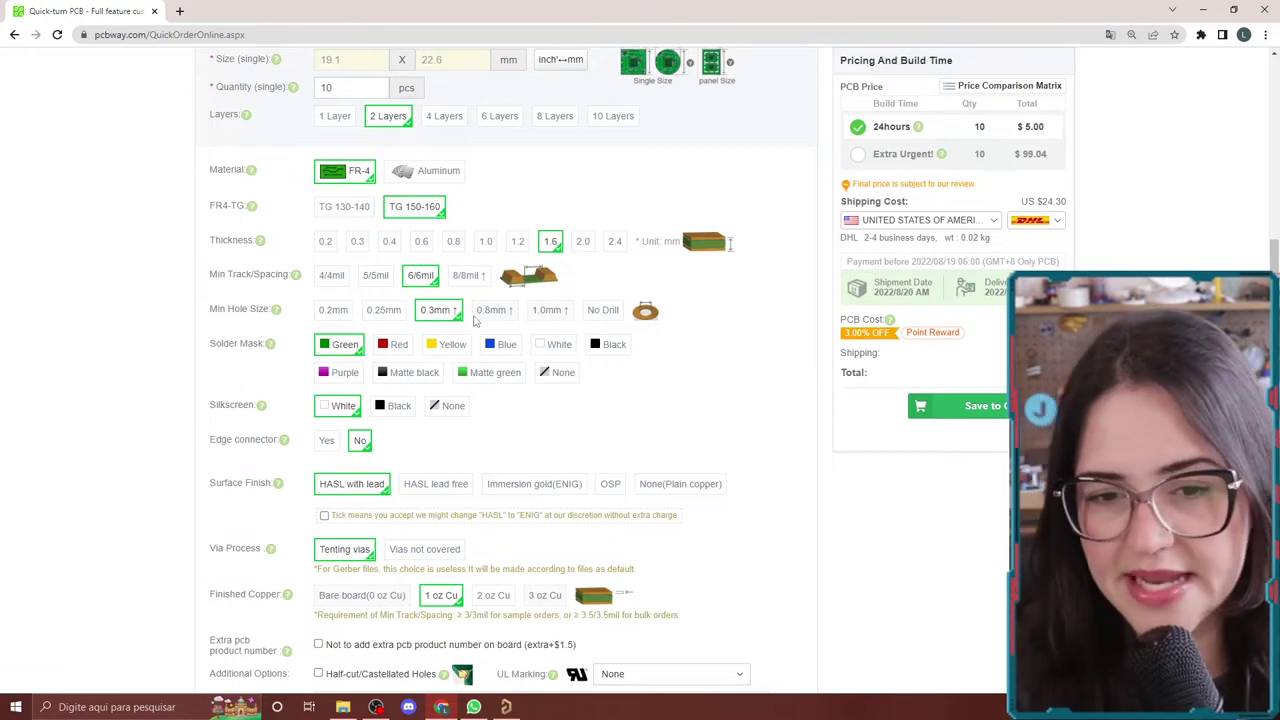
Set the board's solder mask colour to Red.
scroll(163, 229, down, 1)
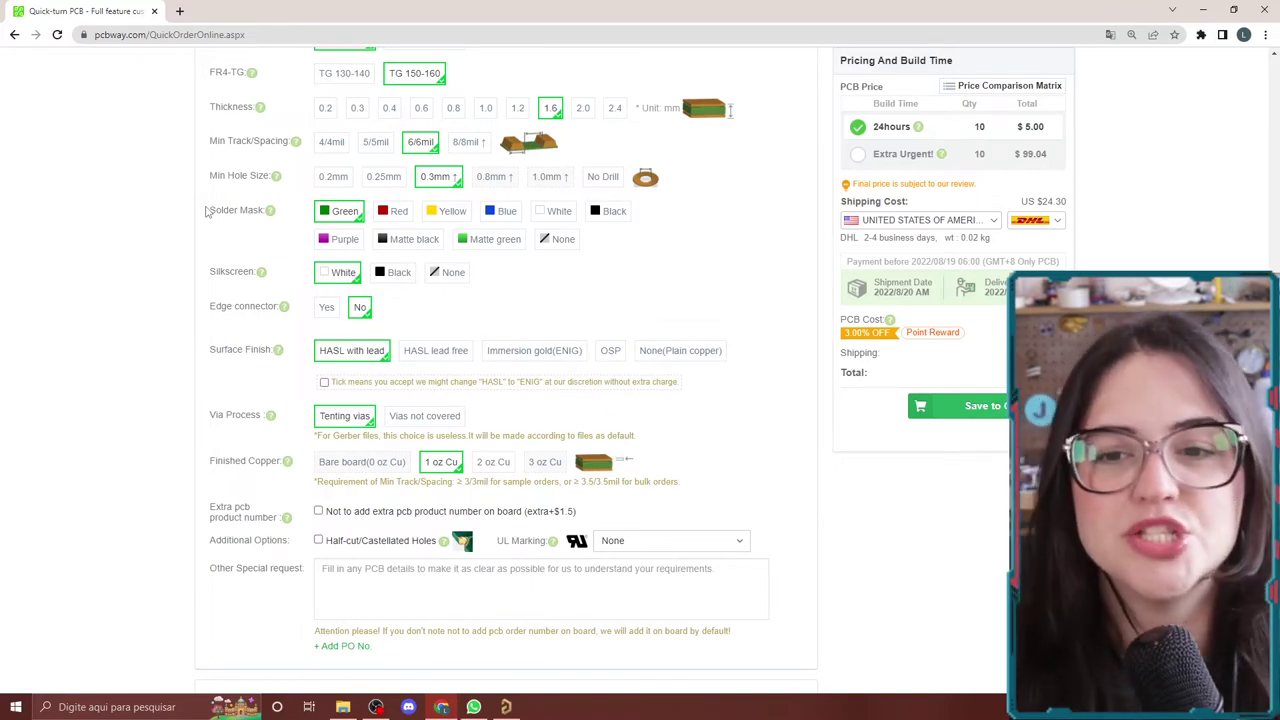
click(393, 215)
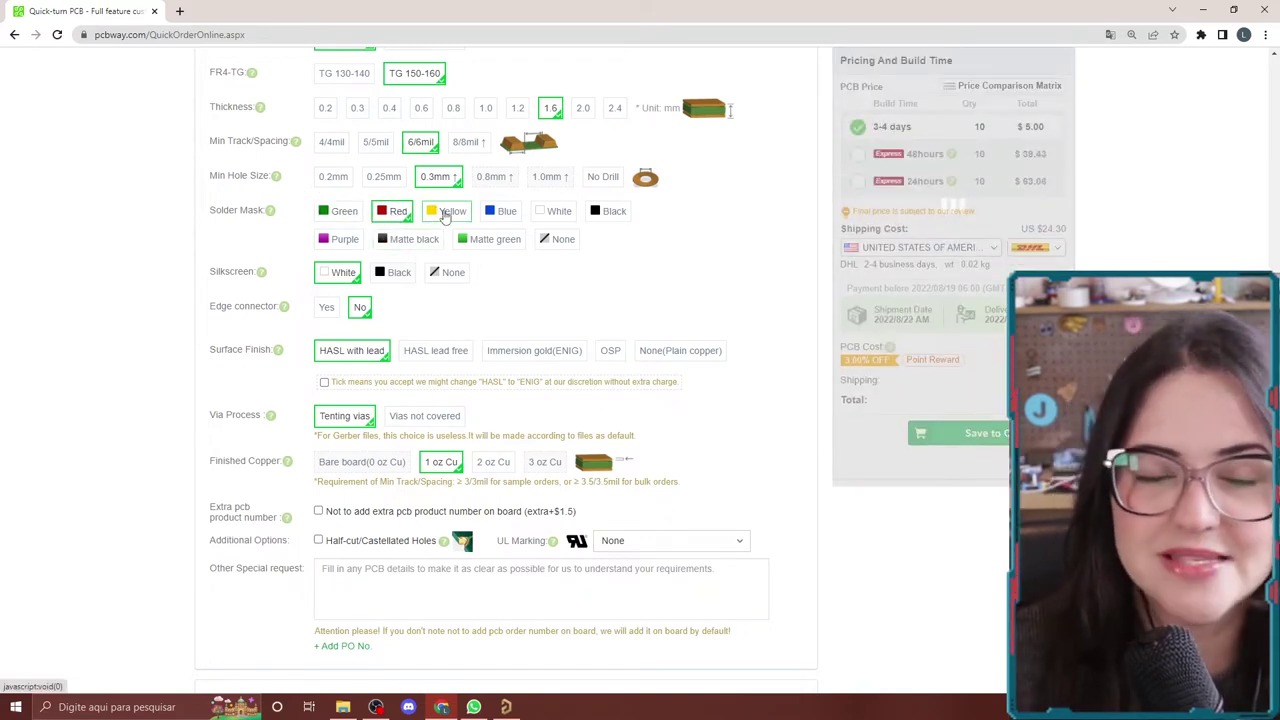
Try the solder mask colours Green, Red, Yellow, Blue, White, Black, Purple, Matte black and Matte green, then None, comparing their prices.
click(336, 213)
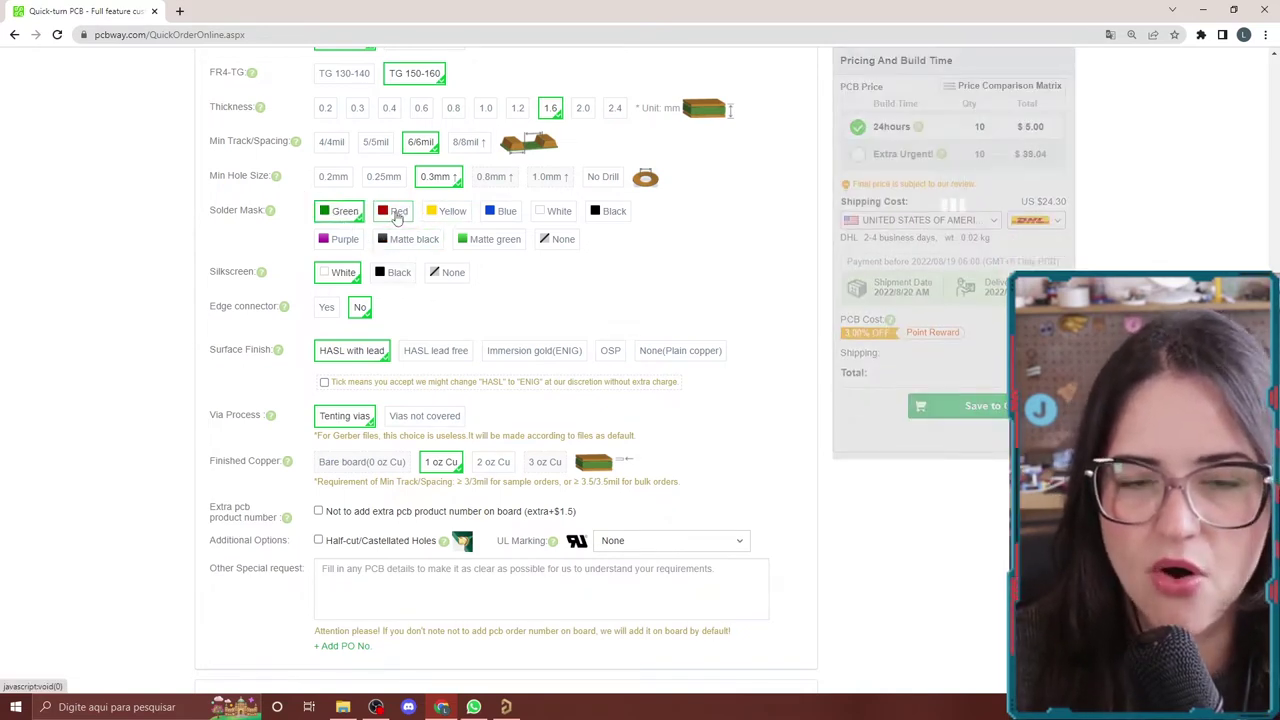
click(397, 216)
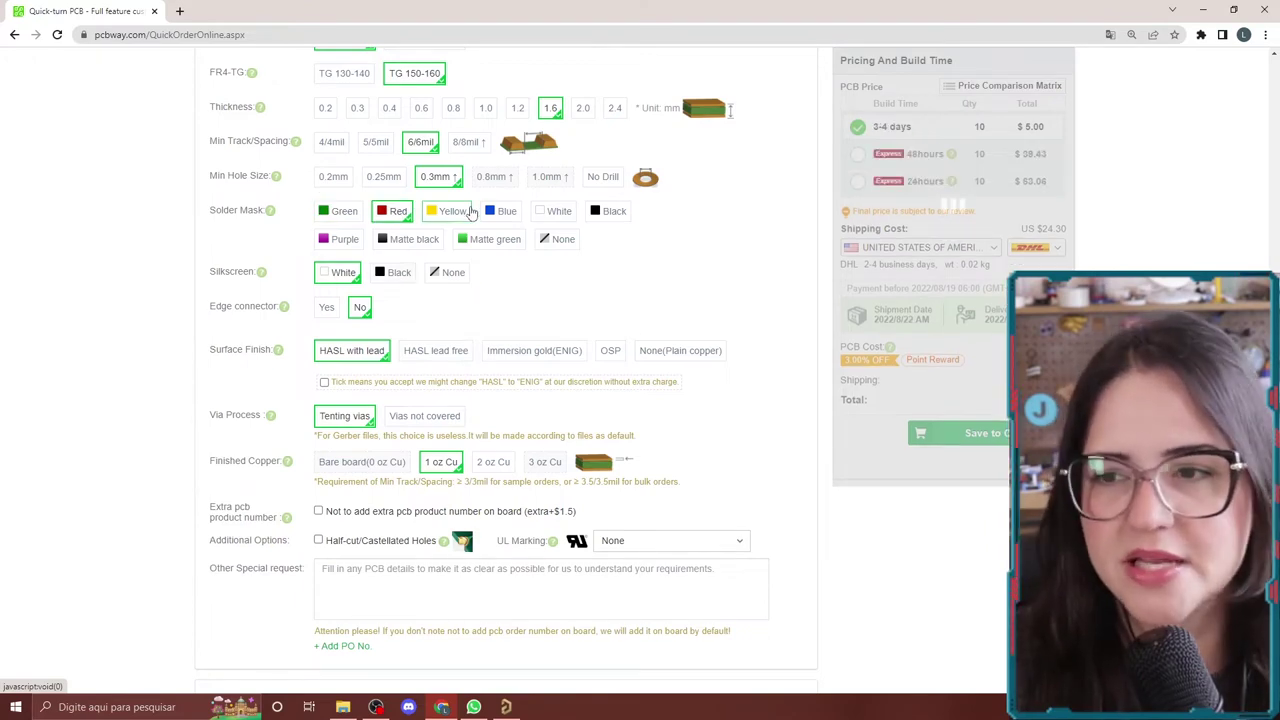
click(455, 213)
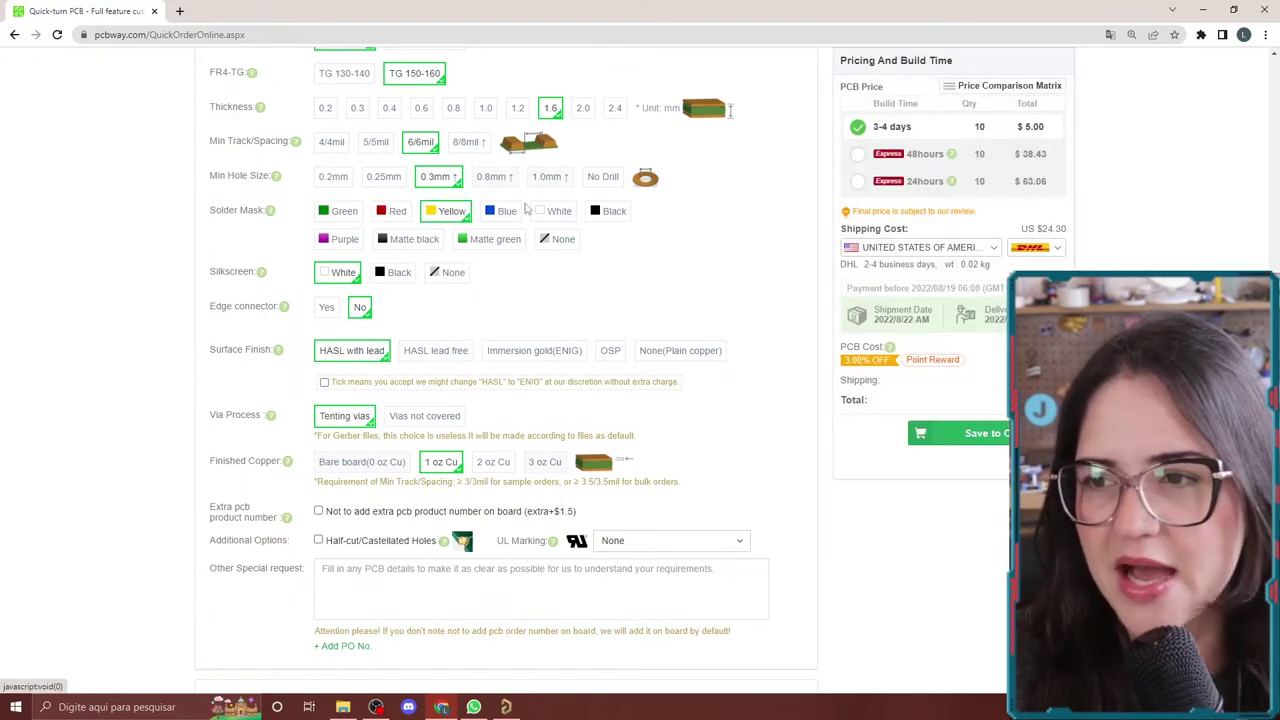
click(503, 212)
click(563, 212)
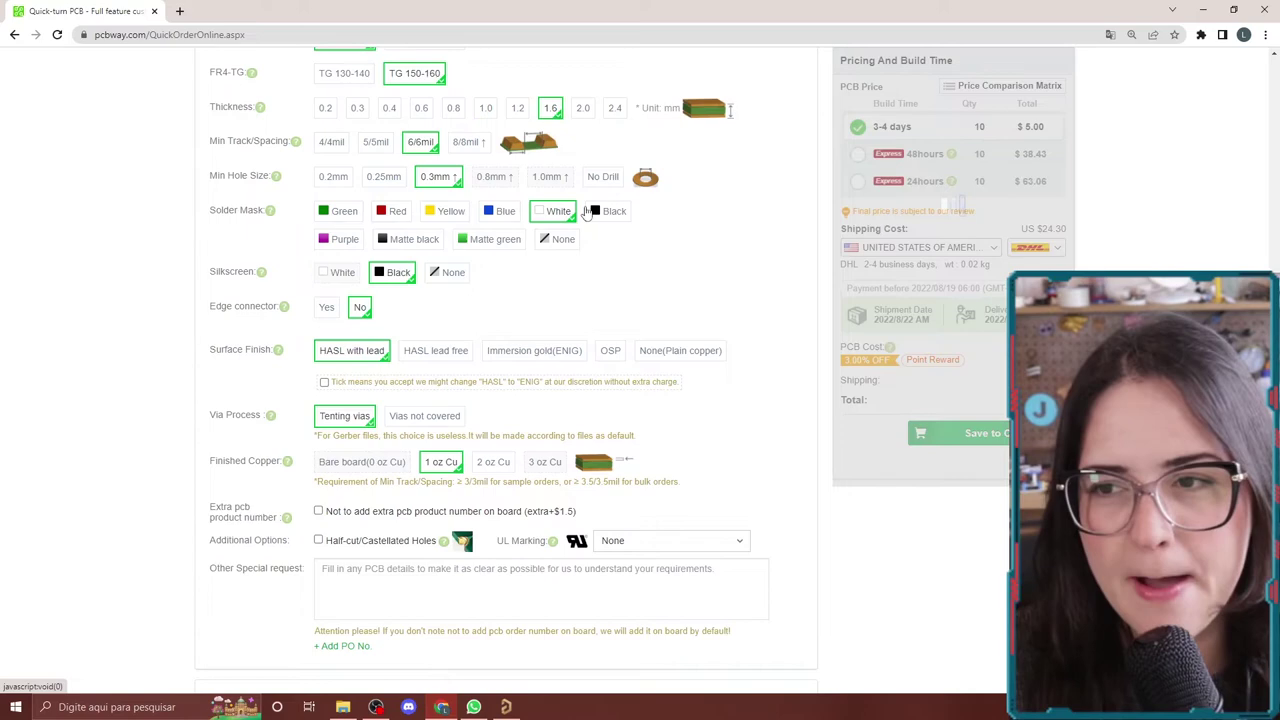
click(608, 214)
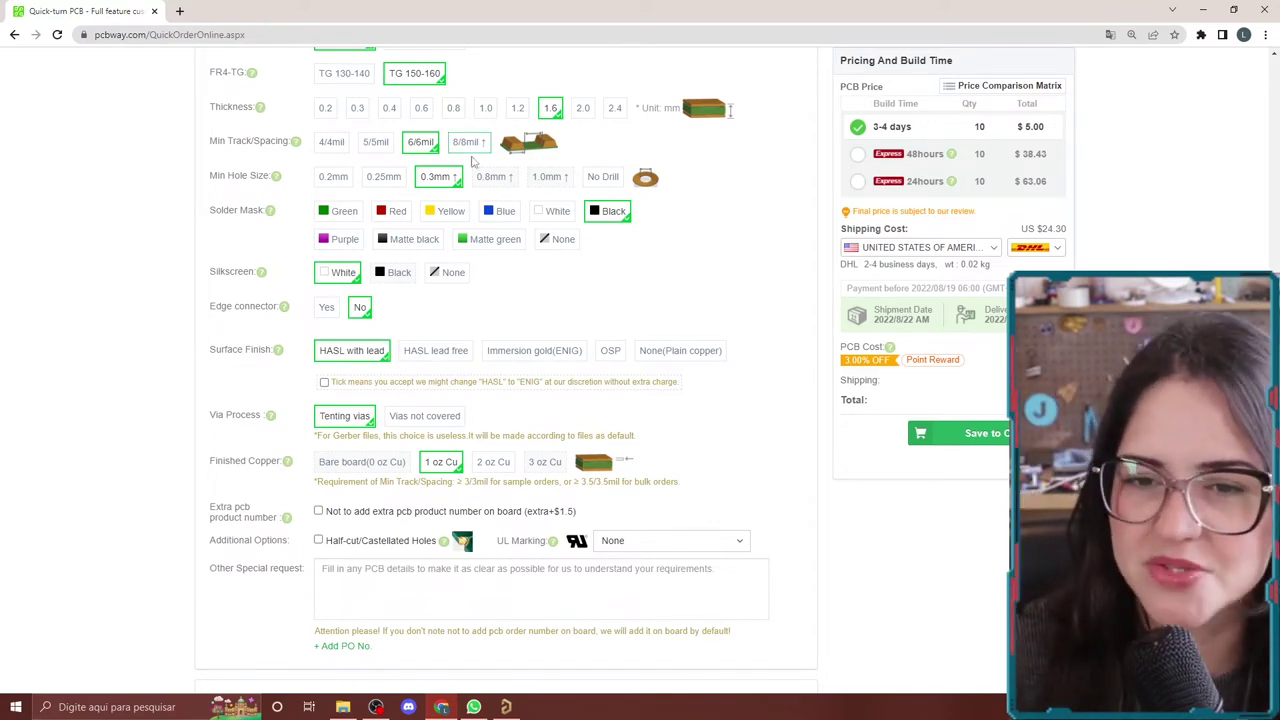
click(337, 251)
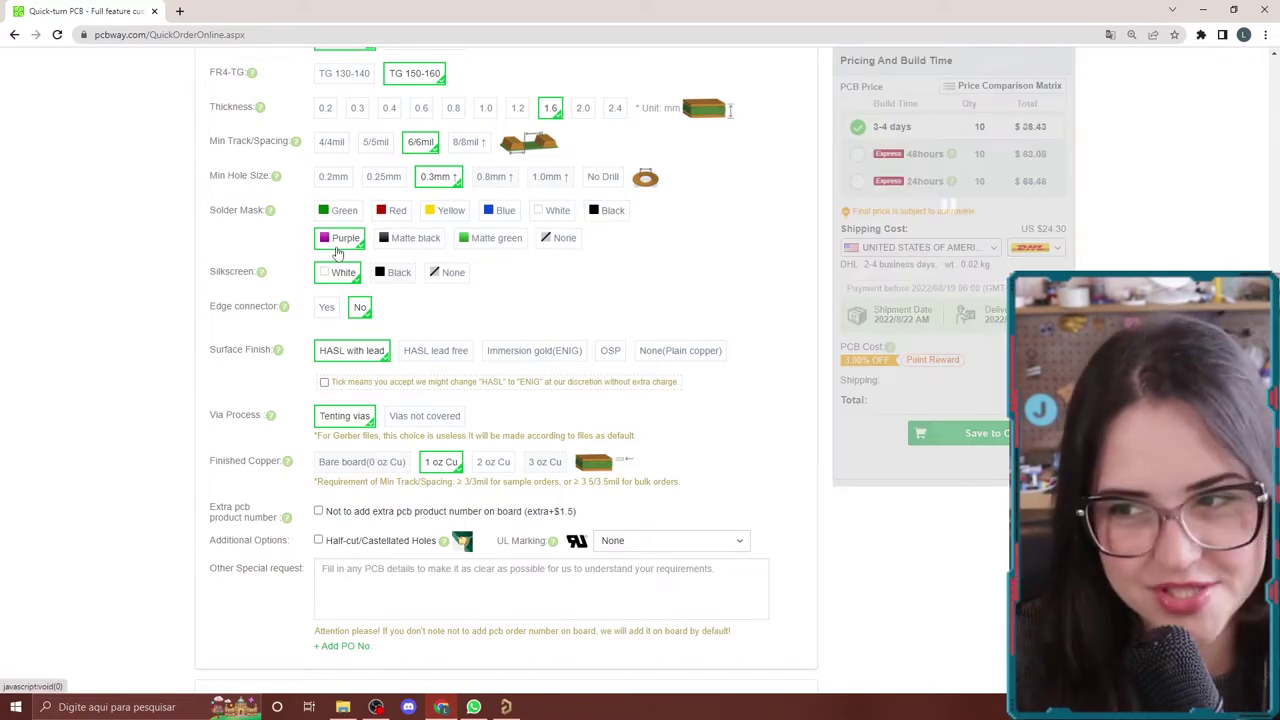
click(405, 245)
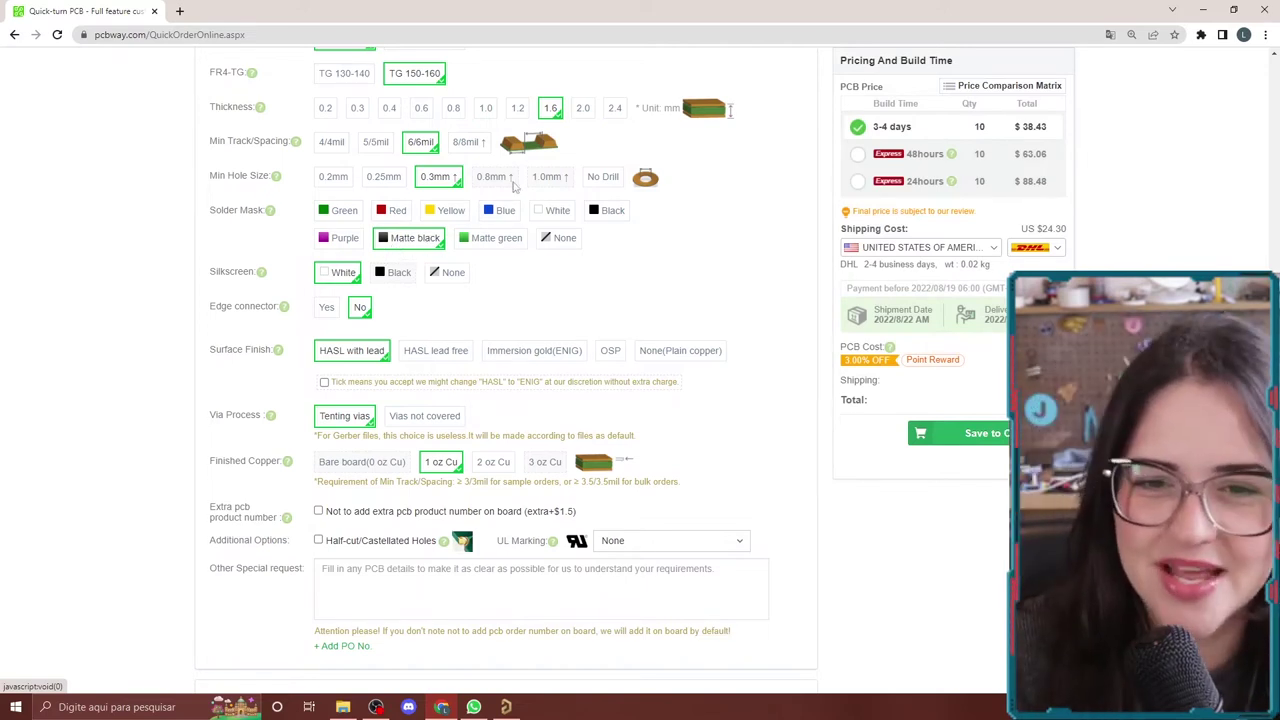
click(480, 242)
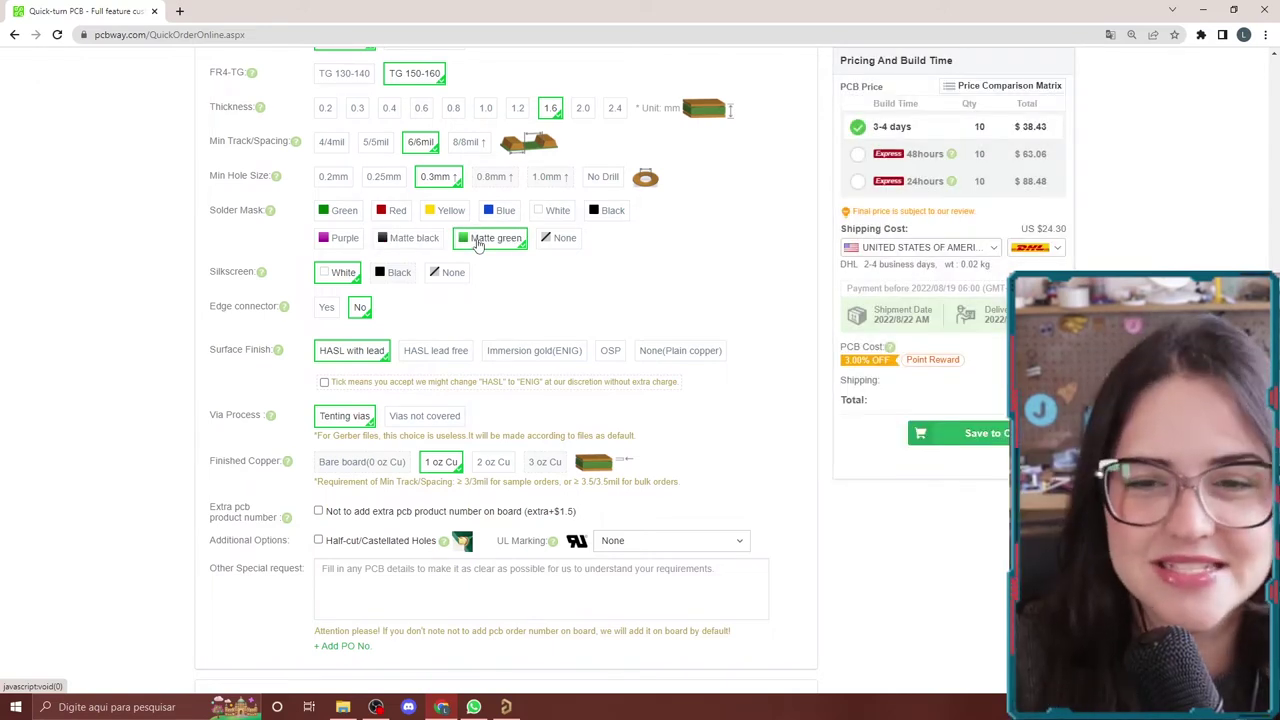
click(568, 245)
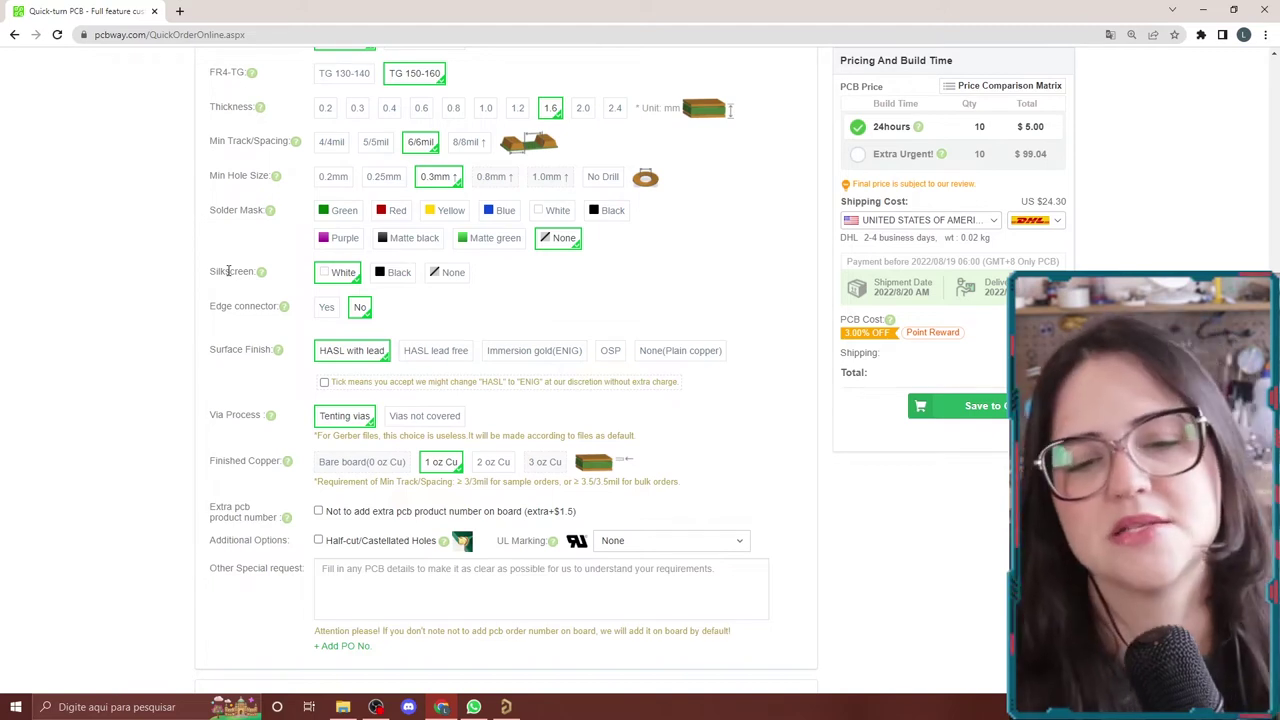
Try the None (Plain copper) surface finish and then OSP to compare their prices.
scroll(166, 363, down, 1)
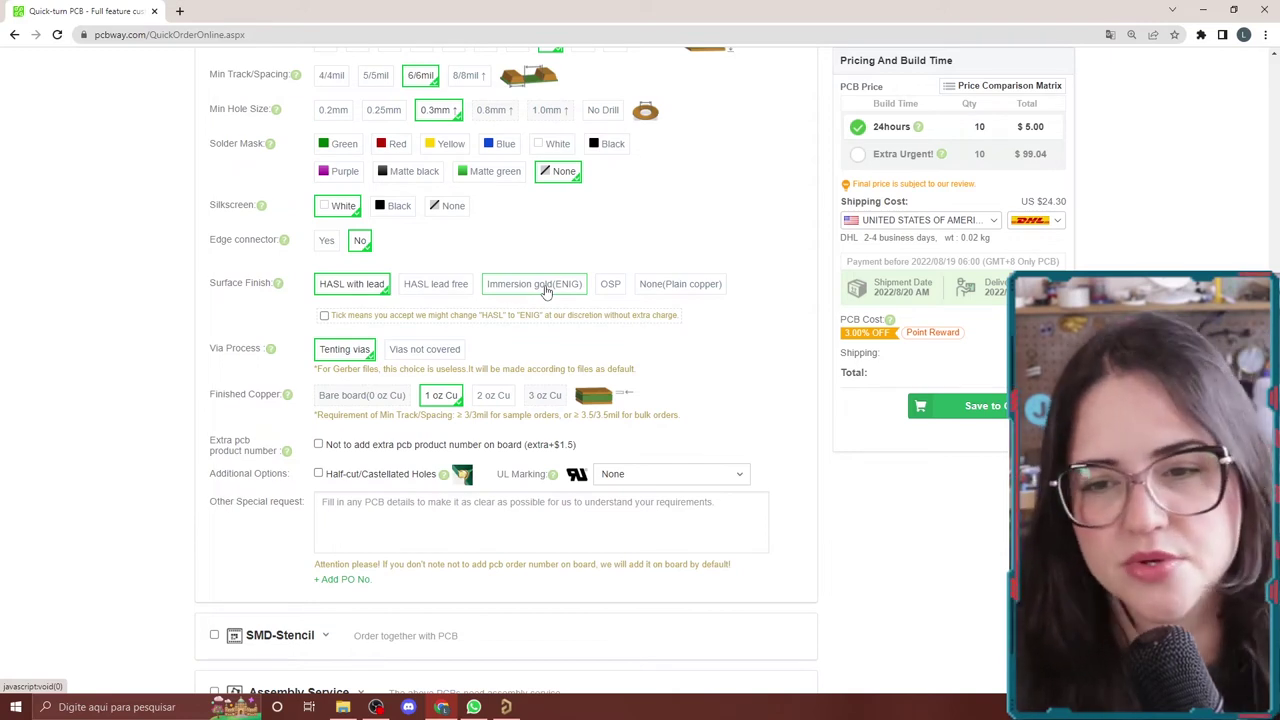
click(690, 284)
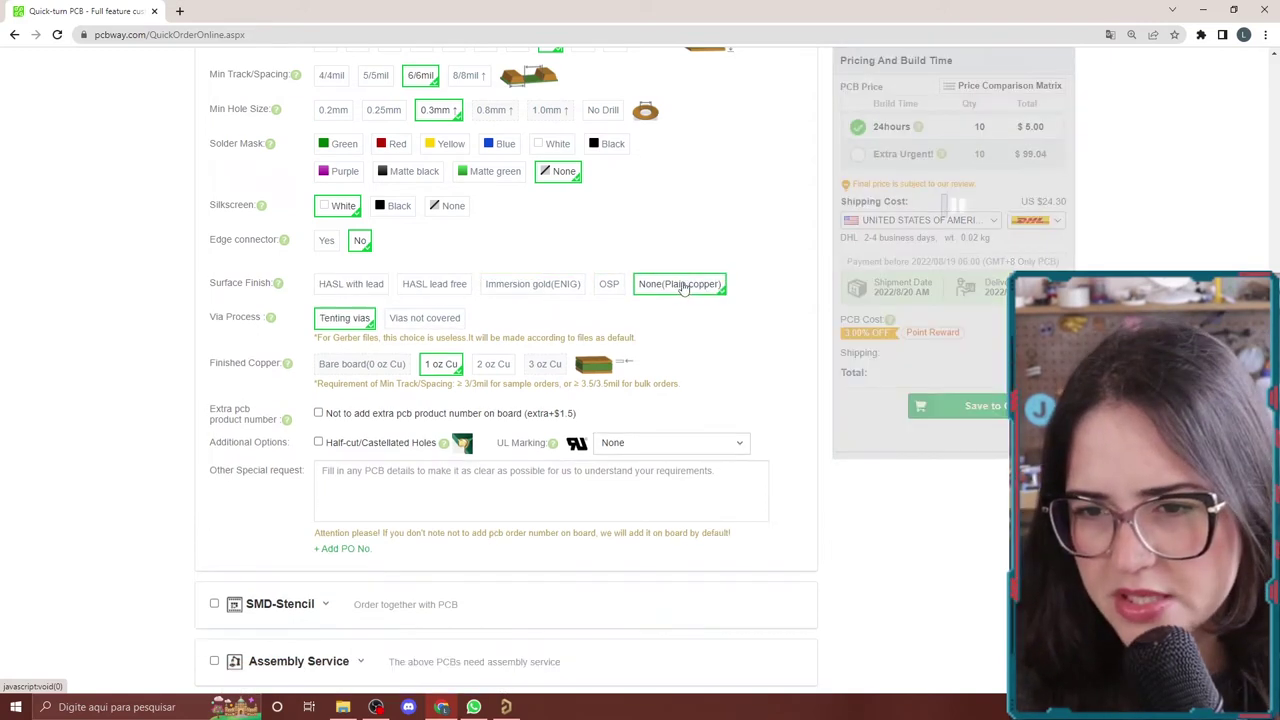
click(609, 285)
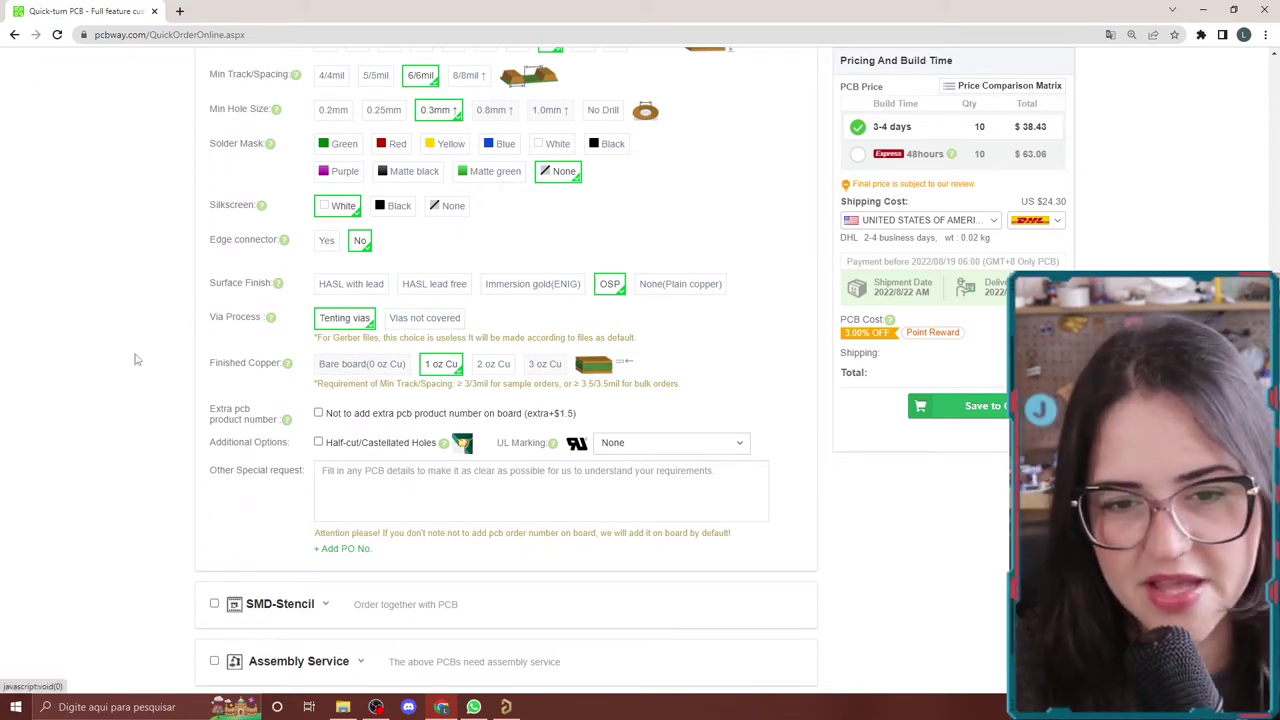
Look through the remaining board options, check the available UL Marking choices and leave UL Marking at None.
scroll(137, 358, down, 1)
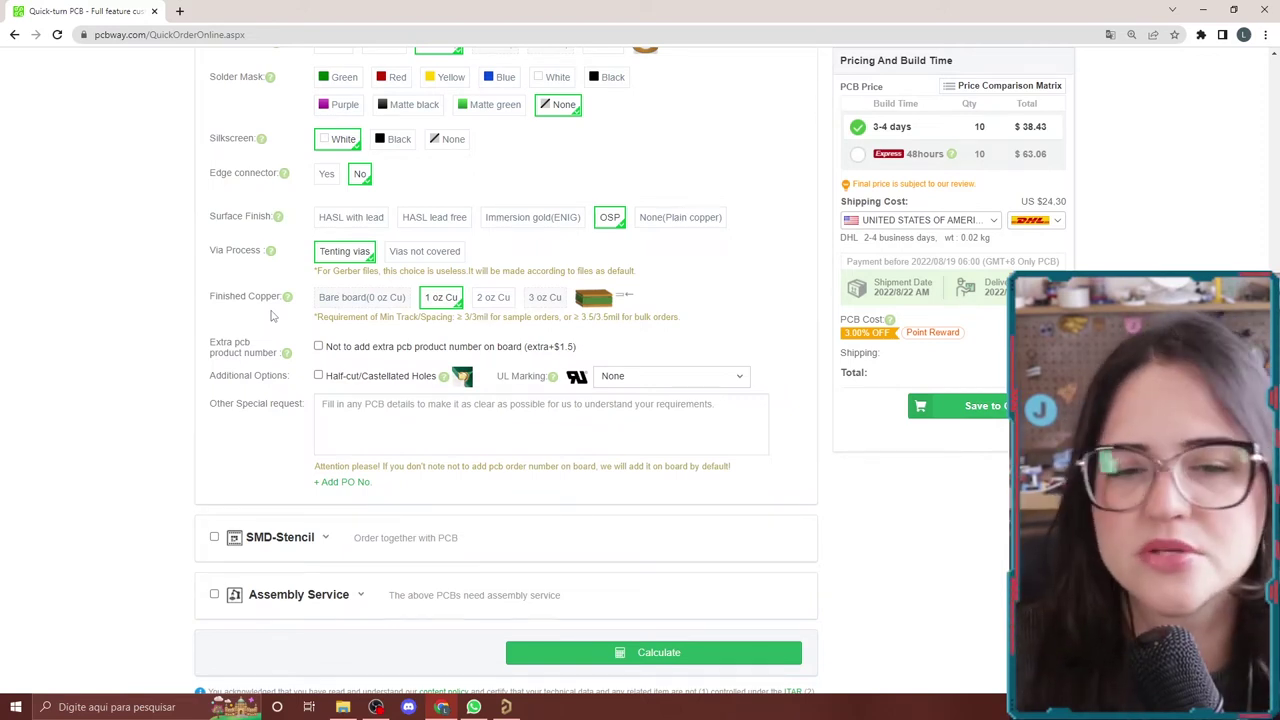
scroll(312, 282, down, 1)
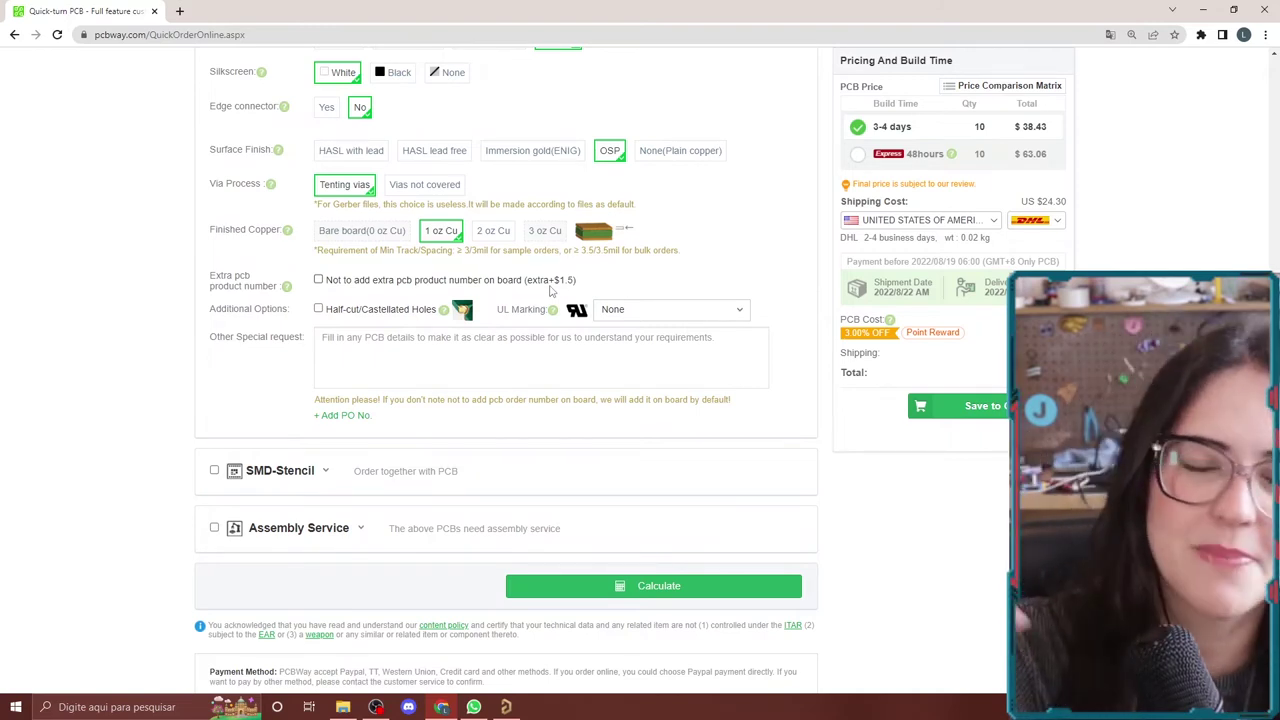
click(619, 313)
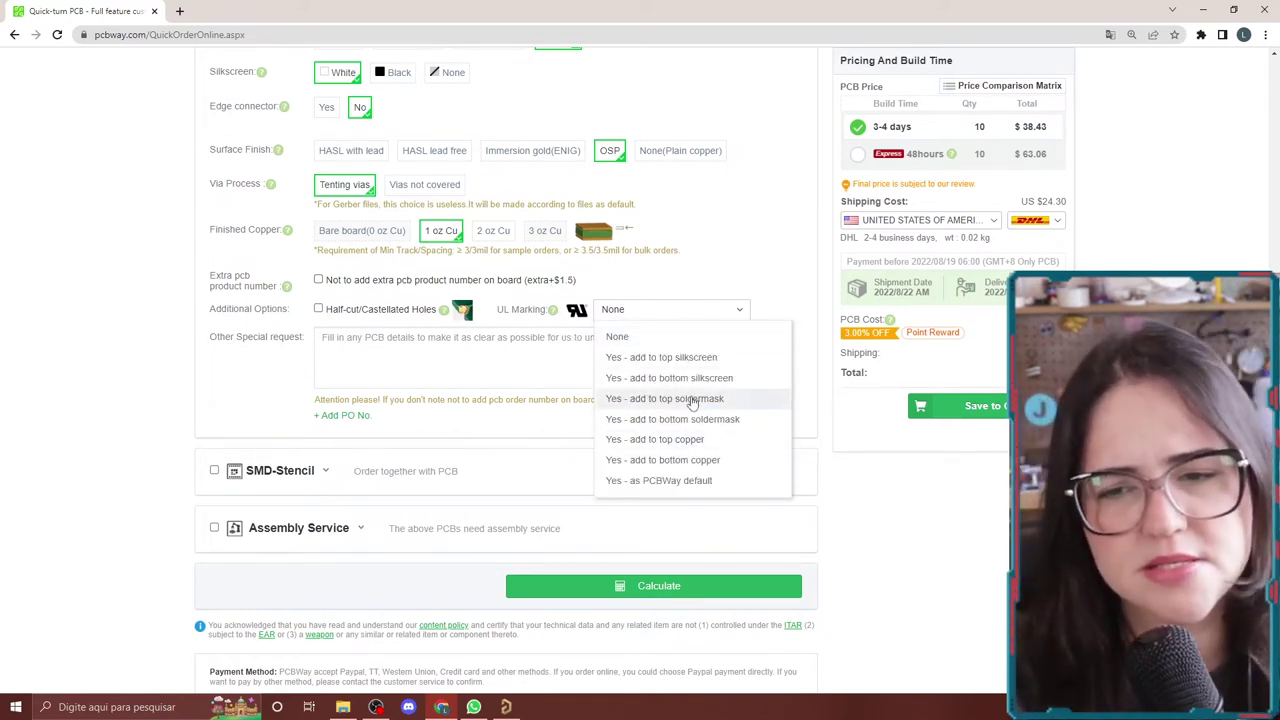
click(669, 300)
click(662, 310)
click(654, 337)
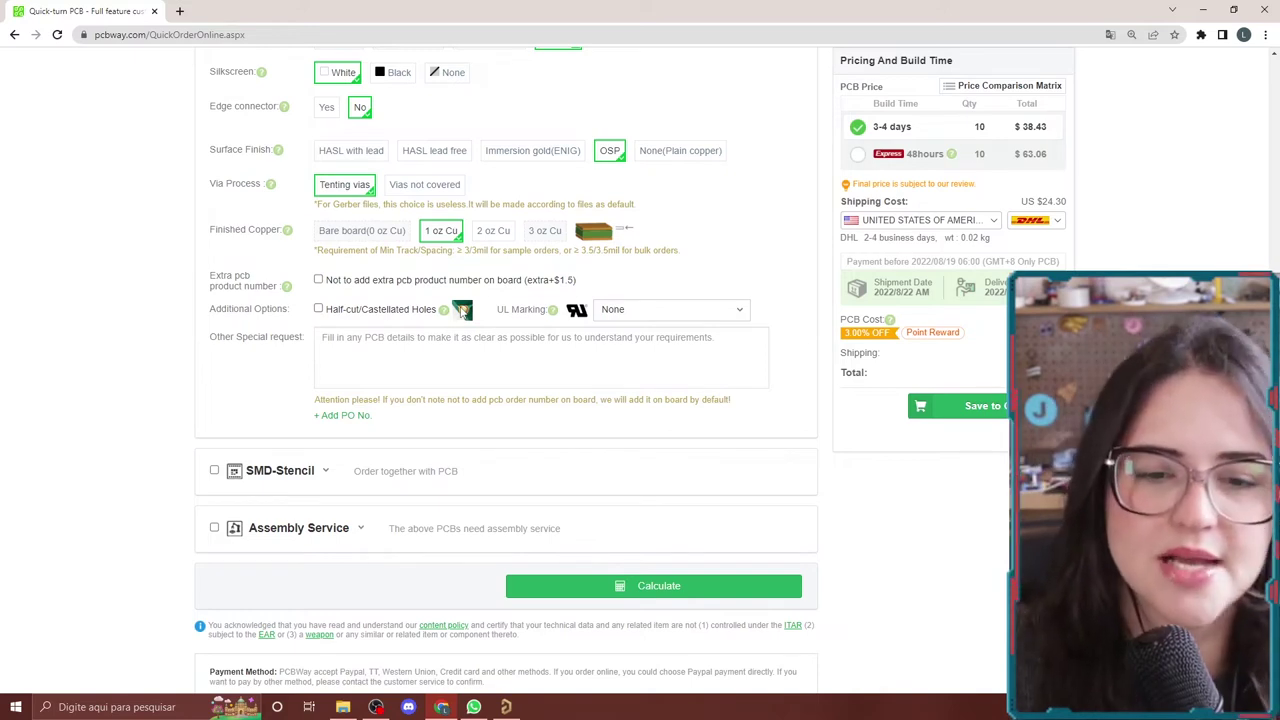
Set the surface finish back to HASL with lead and the solder mask colour to Red.
scroll(462, 311, up, 3)
click(340, 277)
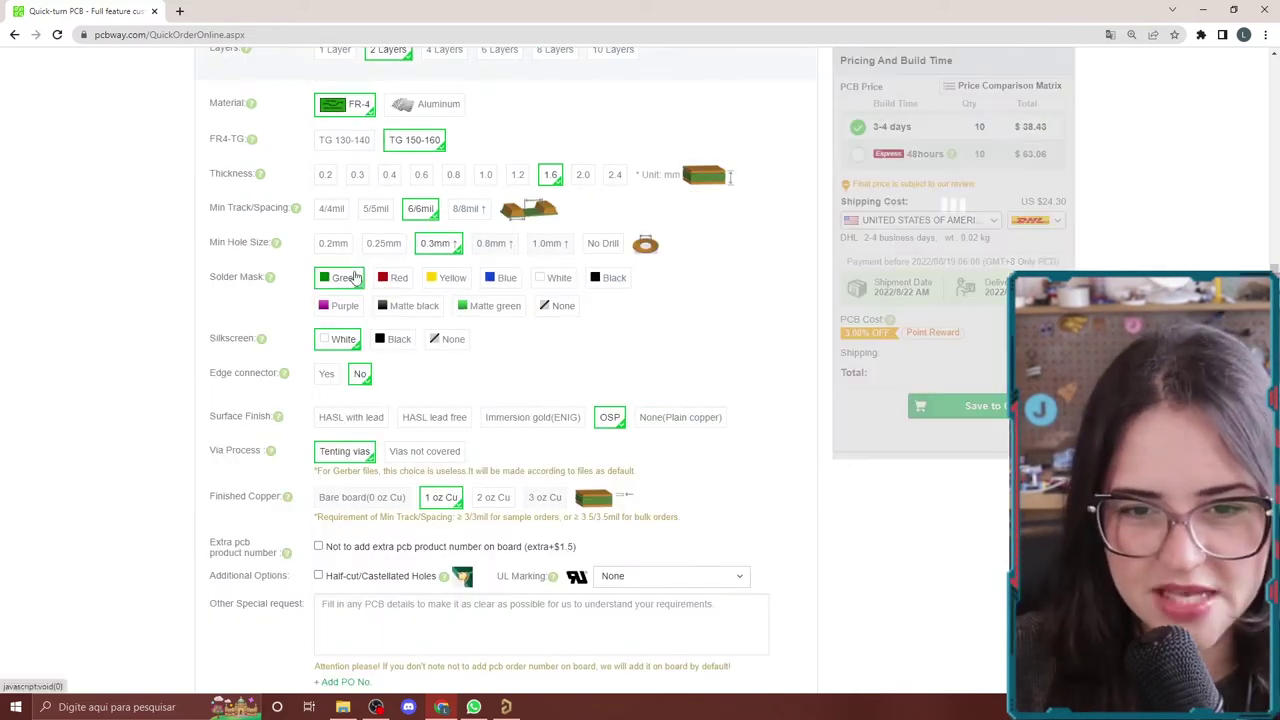
click(362, 421)
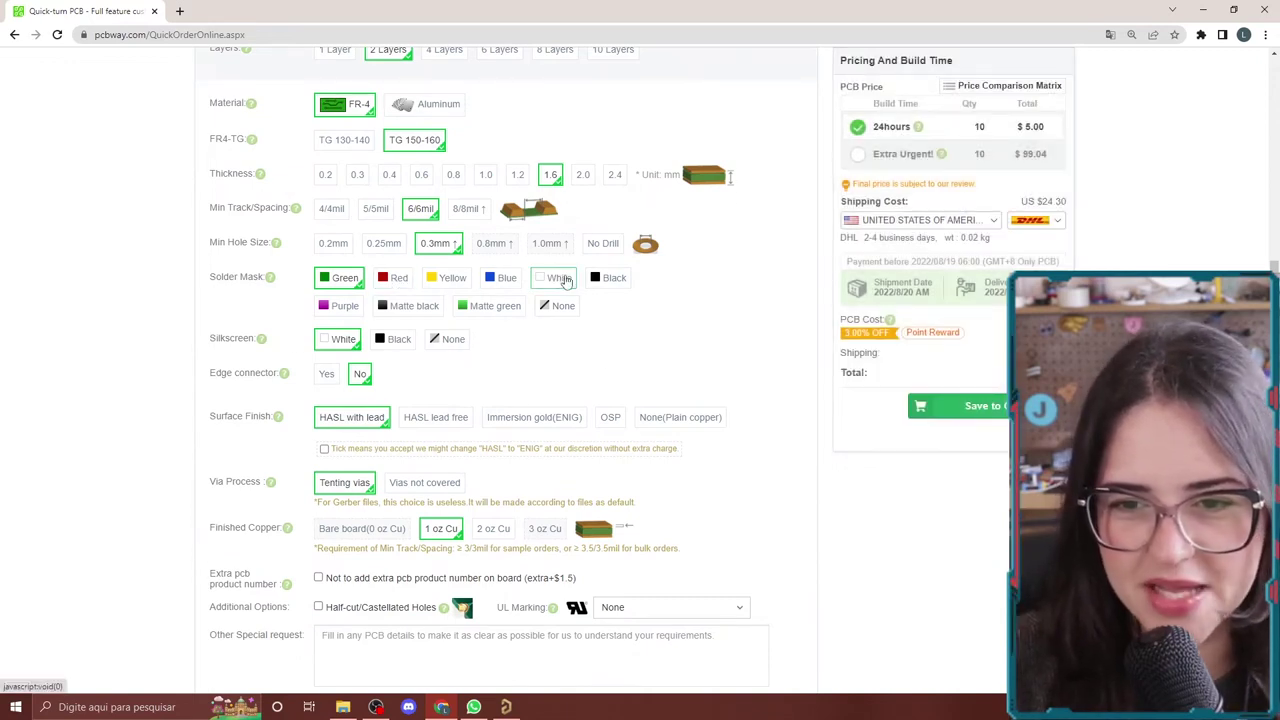
click(491, 280)
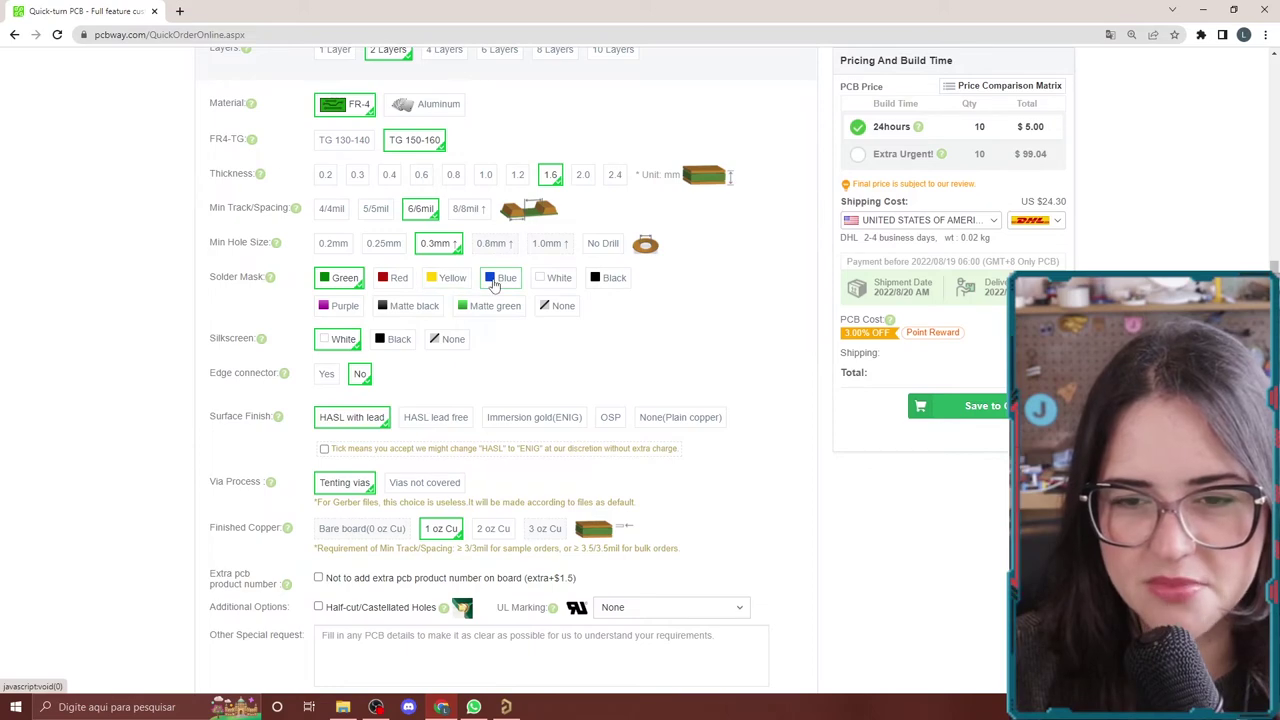
click(392, 279)
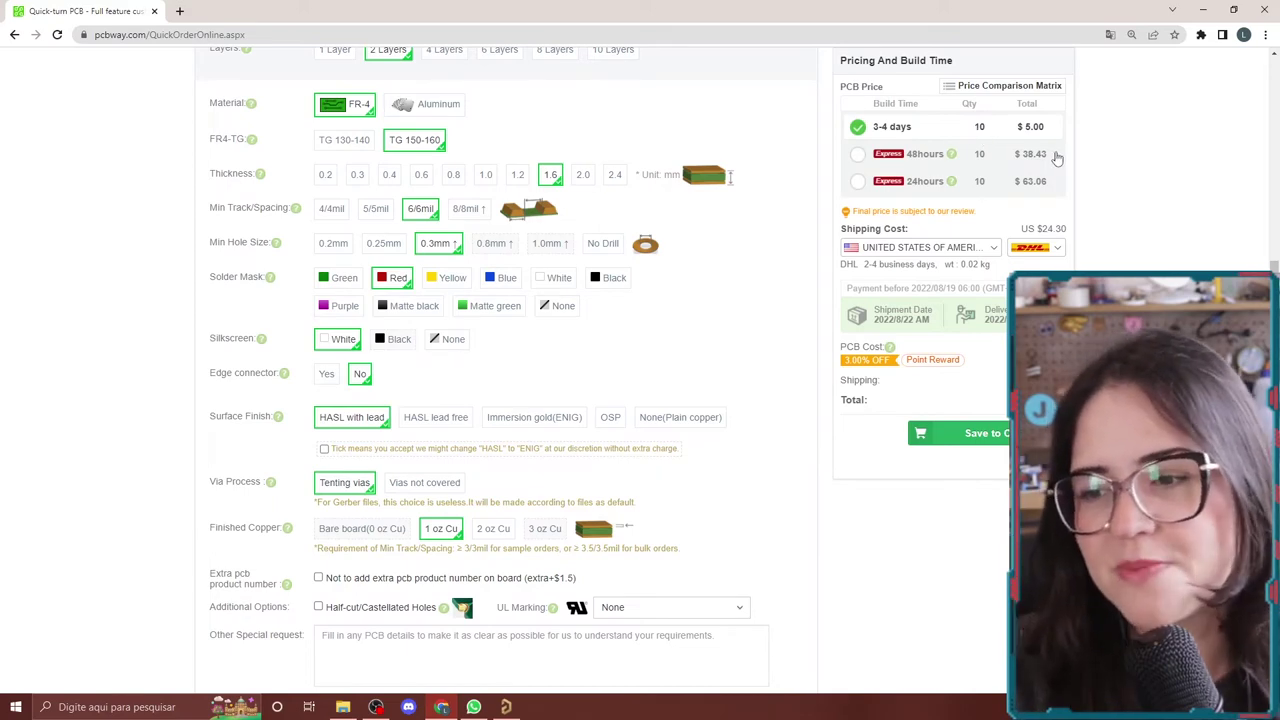
Review the board specifications, calculate the order price and save the board to the shopping cart.
scroll(606, 272, down, 5)
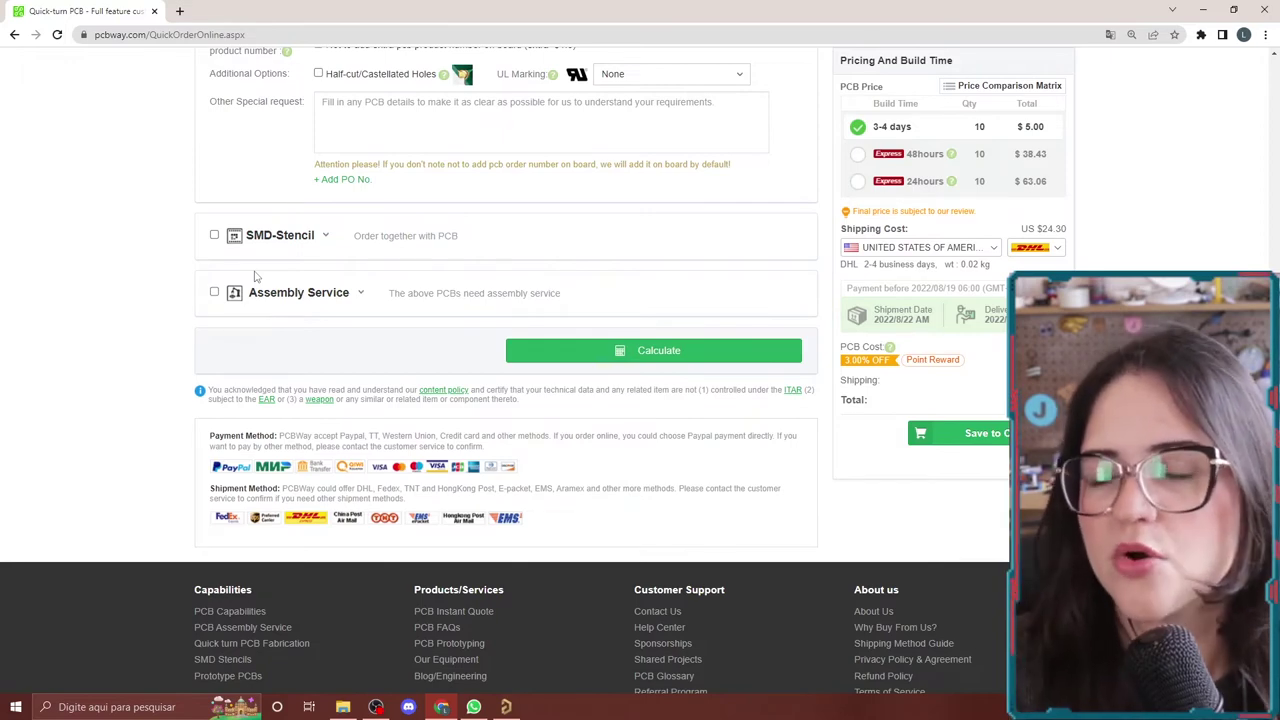
scroll(300, 150, up, 7)
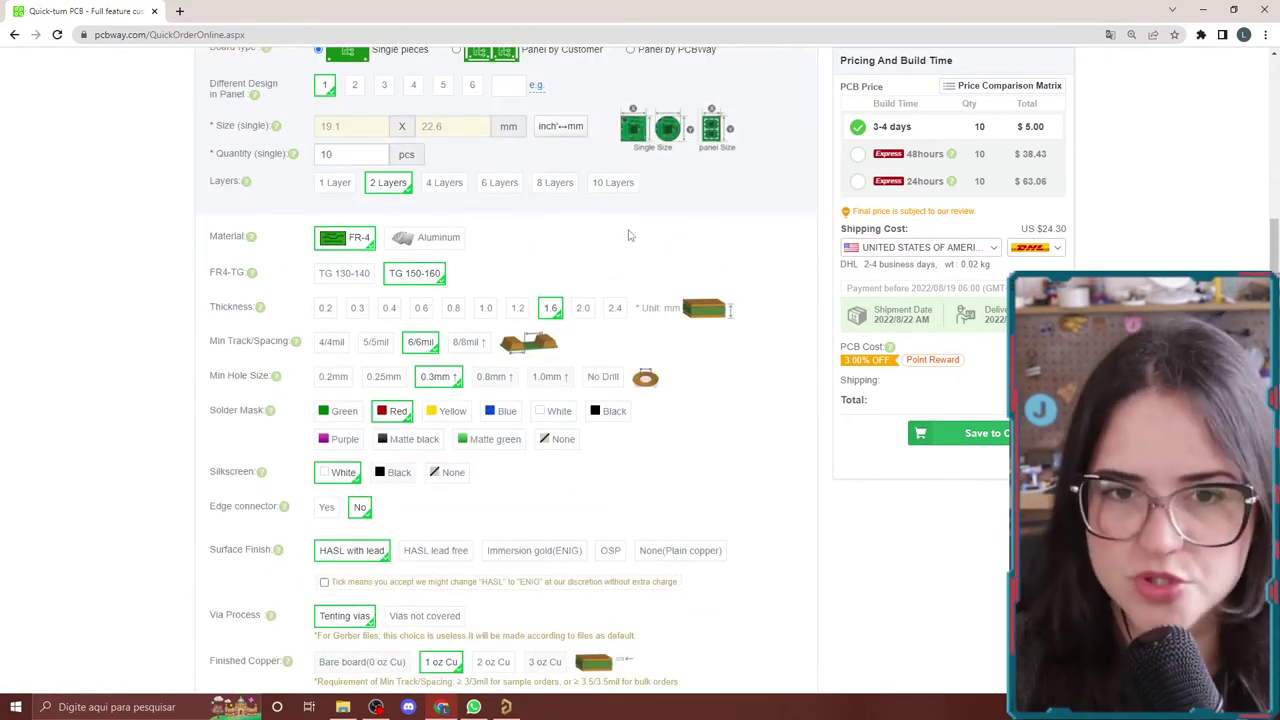
scroll(628, 236, down, 5)
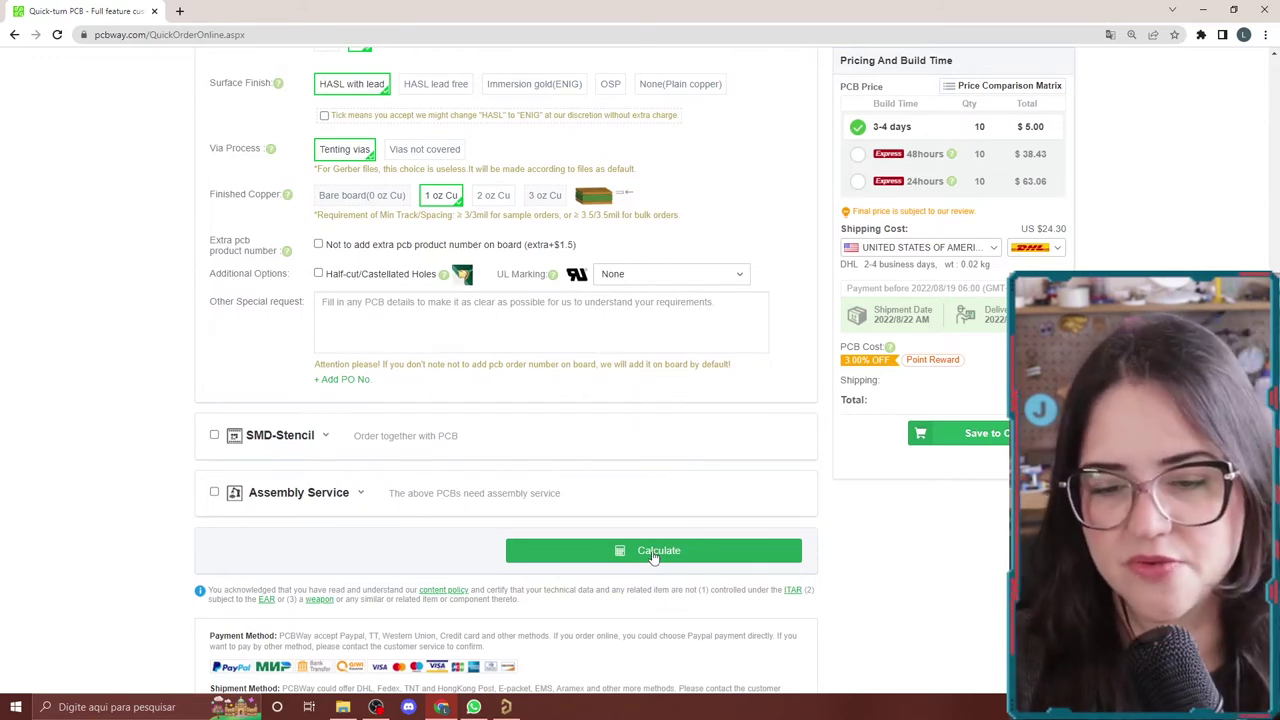
click(653, 554)
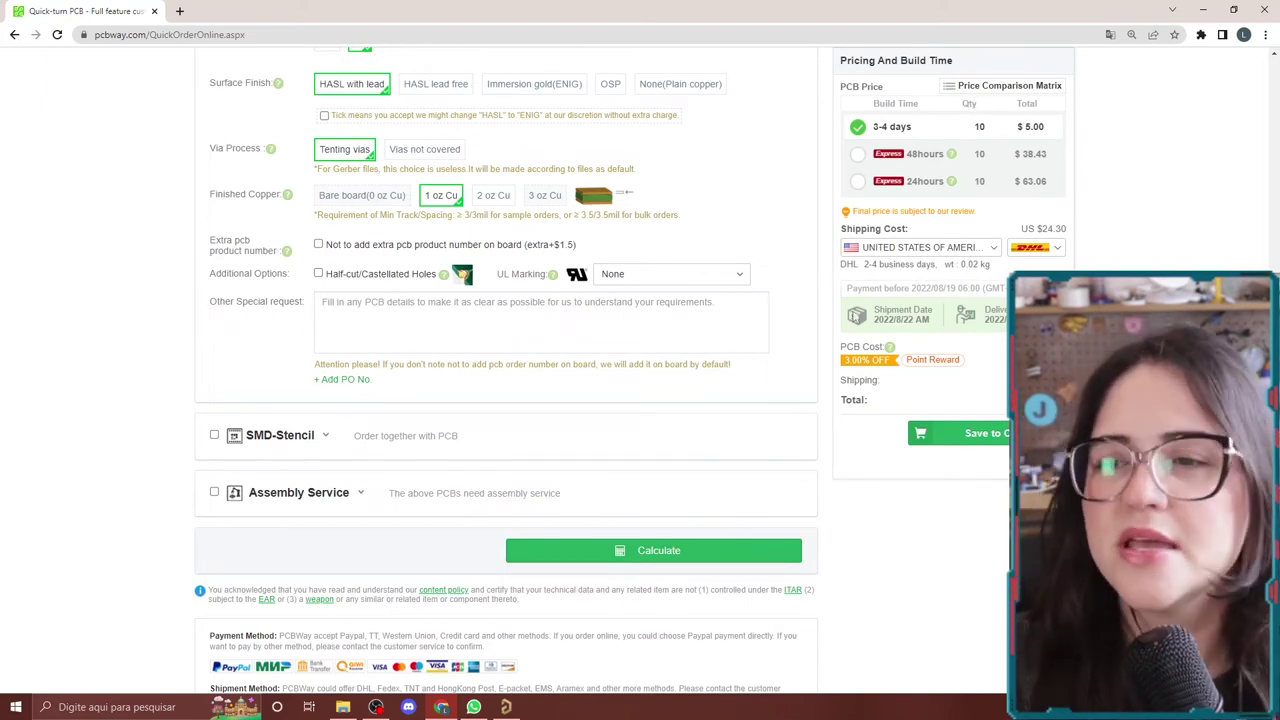
click(1000, 435)
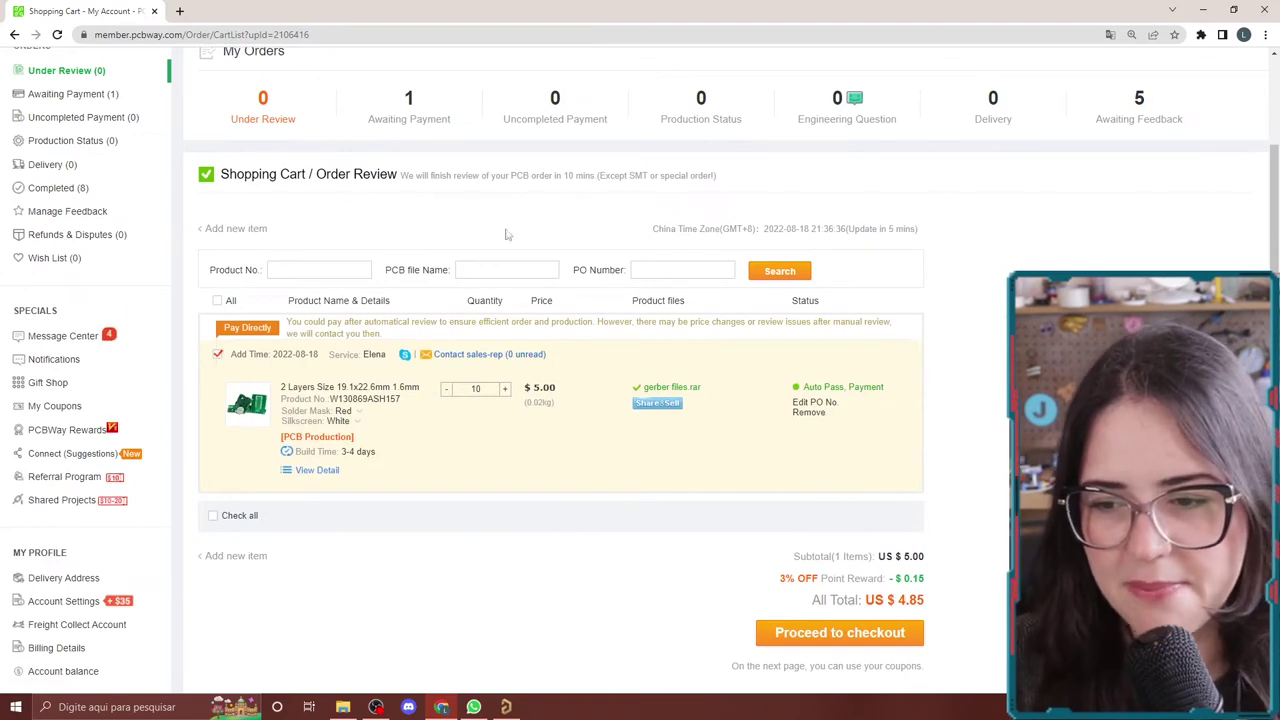
scroll(743, 309, down, 1)
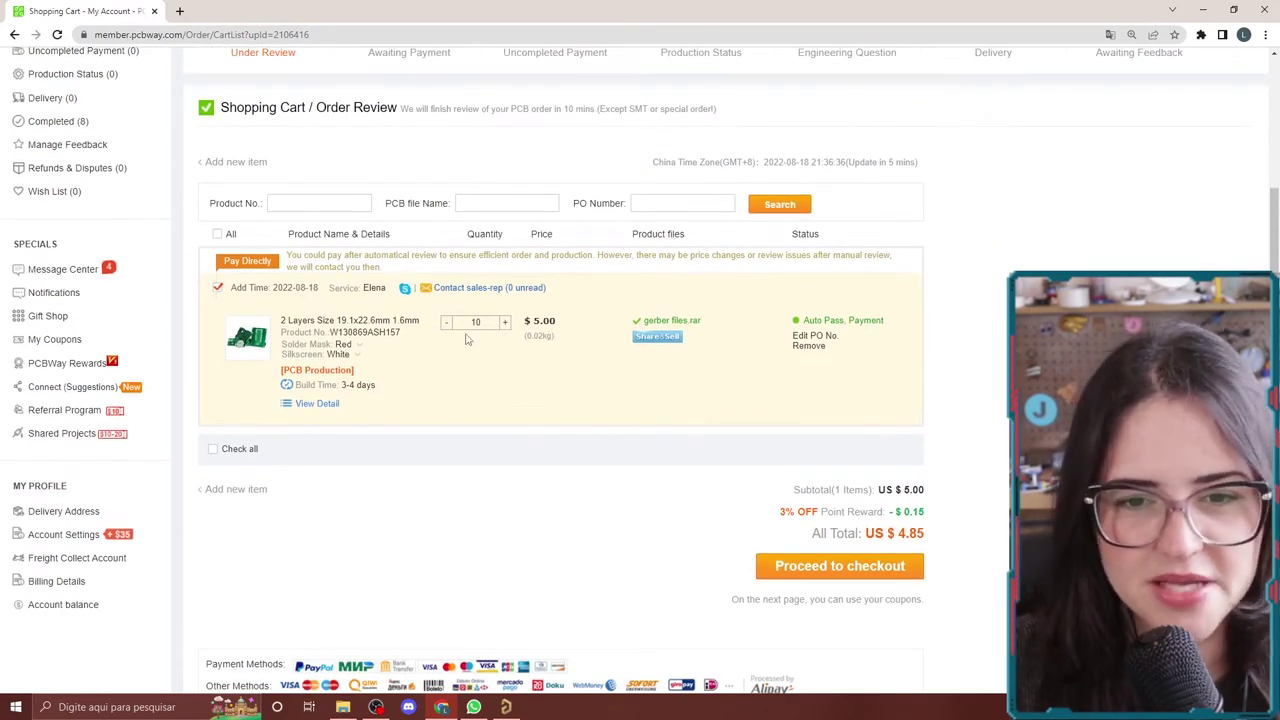